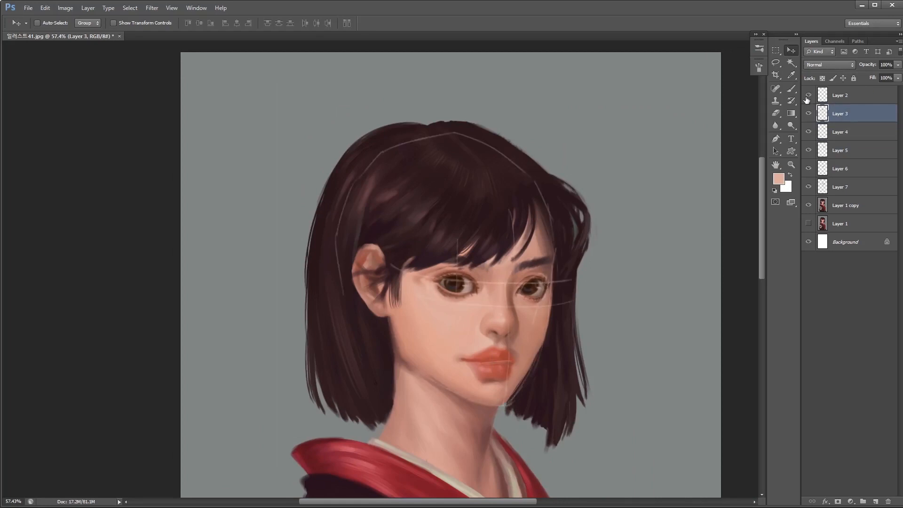
- Hide the construction lines on Layer 2 and check Layer 3 by toggling its visibility
{"action": "left_click", "coordinate": [809, 114]}
{"action": "left_click", "coordinate": [809, 115]}
{"action": "left_click_drag", "start_coordinate": [488, 291], "coordinate": [447, 307]}
{"action": "left_click_drag", "start_coordinate": [479, 190], "coordinate": [493, 190]}
- Select Layer 6 and slightly adjust its placement on the portrait's face with Free Transform
{"action": "left_click", "coordinate": [808, 169]}
{"action": "left_click", "coordinate": [808, 169]}
{"action": "left_click", "coordinate": [840, 168]}
{"action": "key", "text": "ctrl+t"}
{"action": "left_click_drag", "start_coordinate": [391, 220], "coordinate": [384, 229]}
{"action": "key", "text": "Return"}
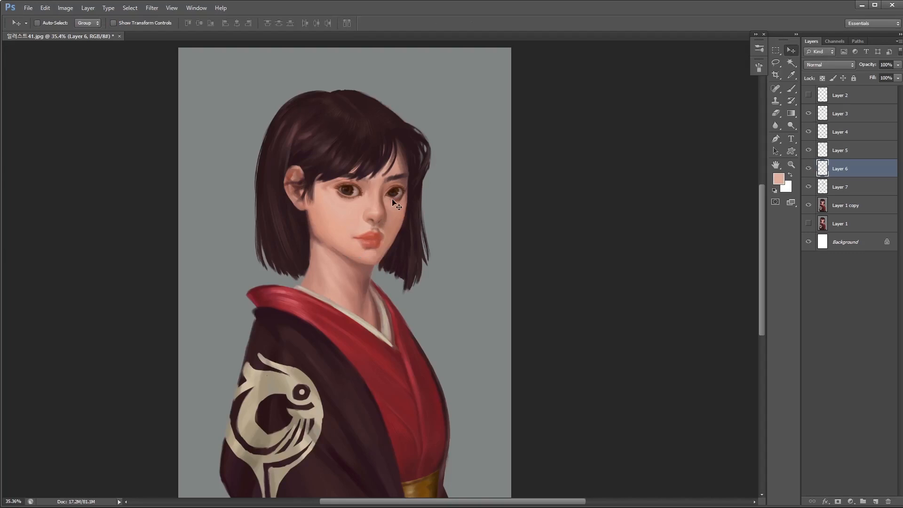
{"action": "left_click_drag", "start_coordinate": [344, 172], "coordinate": [375, 172]}
{"action": "key", "text": "ctrl+t"}
{"action": "left_click_drag", "start_coordinate": [386, 274], "coordinate": [383, 282]}
{"action": "key", "text": "Return"}
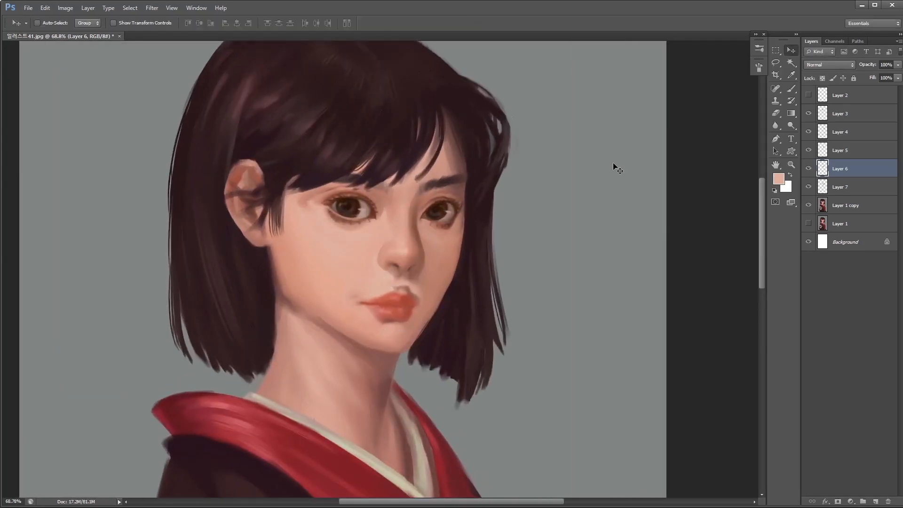
- Select Layer 5 and nudge its facial feature slightly with Free Transform
{"action": "left_click_drag", "start_coordinate": [457, 290], "coordinate": [467, 316]}
{"action": "left_click", "coordinate": [821, 150]}
{"action": "key", "text": "ctrl+t"}
{"action": "left_click_drag", "start_coordinate": [485, 195], "coordinate": [482, 193]}
{"action": "key", "text": "Return"}
{"action": "left_click_drag", "start_coordinate": [482, 309], "coordinate": [467, 317]}
{"action": "key", "text": "ctrl+t"}
{"action": "key", "text": "Return"}
- Free-transform the eye nearest the ear on Layer 3, widening it to 103.34% and skewing it vertically by about 0.2°
{"action": "left_click_drag", "start_coordinate": [493, 272], "coordinate": [486, 296]}
{"action": "left_click", "coordinate": [844, 168]}
{"action": "left_click", "coordinate": [845, 111], "text": "shift"}
{"action": "left_click", "coordinate": [844, 111]}
{"action": "key", "text": "ctrl+t"}
{"action": "left_click_drag", "start_coordinate": [378, 295], "coordinate": [373, 294]}
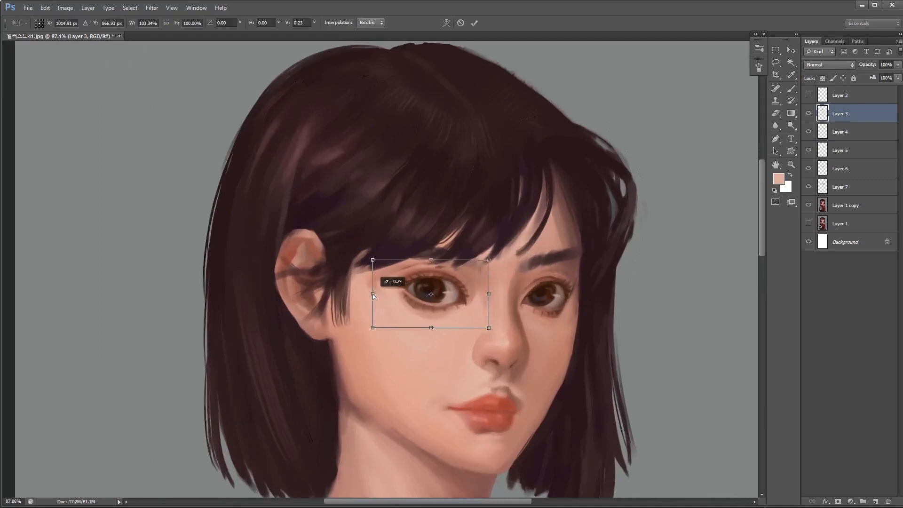
{"action": "key", "text": "Return"}
- Warp the eye nearest the ear on Layer 3 and fine-tune it with Free Transform
{"action": "left_click", "coordinate": [65, 8]}
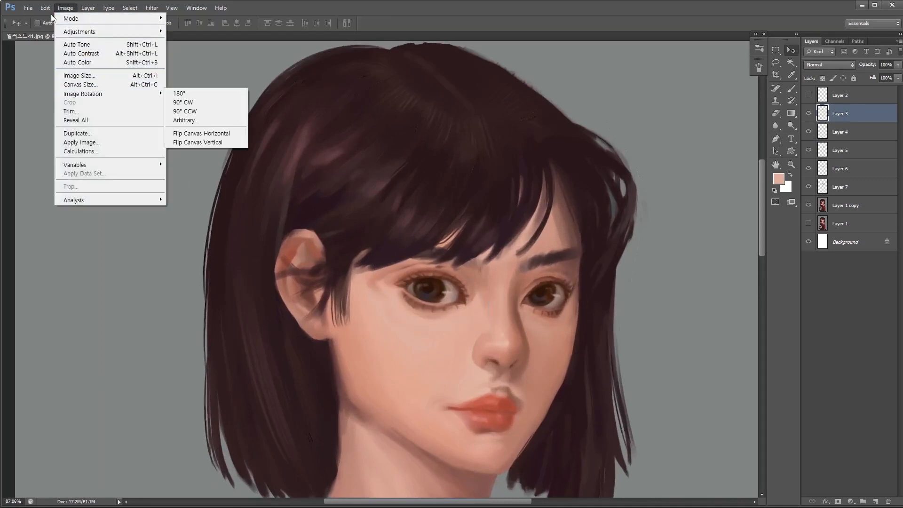
{"action": "mouse_move", "coordinate": [45, 8]}
{"action": "mouse_move", "coordinate": [66, 192]}
{"action": "left_click", "coordinate": [188, 251]}
{"action": "left_click_drag", "start_coordinate": [435, 322], "coordinate": [433, 298]}
{"action": "left_click_drag", "start_coordinate": [484, 250], "coordinate": [481, 255]}
{"action": "left_click_drag", "start_coordinate": [478, 292], "coordinate": [461, 304]}
{"action": "key", "text": "Return"}
{"action": "key", "text": "ctrl+t"}
{"action": "left_click_drag", "start_coordinate": [512, 262], "coordinate": [511, 257]}
{"action": "key", "text": "Return"}
- Adjust the far eye on Layer 4 with Free Transform
{"action": "mouse_move", "coordinate": [530, 296]}
{"action": "left_mouse_down"}
{"action": "mouse_move", "coordinate": [484, 321]}
{"action": "mouse_move", "coordinate": [529, 297]}
{"action": "left_mouse_up"}
{"action": "left_click_drag", "start_coordinate": [528, 297], "coordinate": [470, 303]}
{"action": "left_click", "coordinate": [854, 131]}
{"action": "key", "text": "ctrl+t"}
{"action": "left_click_drag", "start_coordinate": [507, 343], "coordinate": [507, 340]}
{"action": "key", "text": "Return"}
{"action": "left_click_drag", "start_coordinate": [533, 291], "coordinate": [508, 308]}
{"action": "left_click_drag", "start_coordinate": [554, 305], "coordinate": [506, 277]}
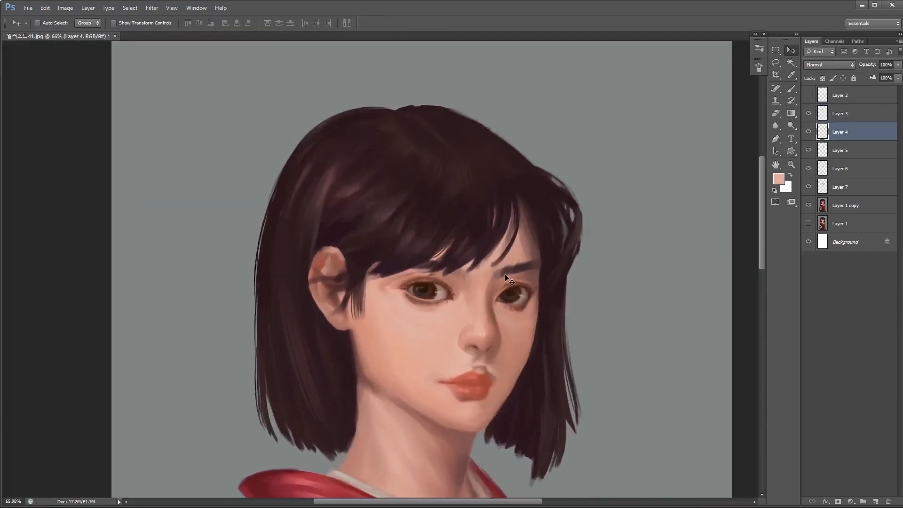
{"action": "left_click_drag", "start_coordinate": [600, 303], "coordinate": [548, 289]}
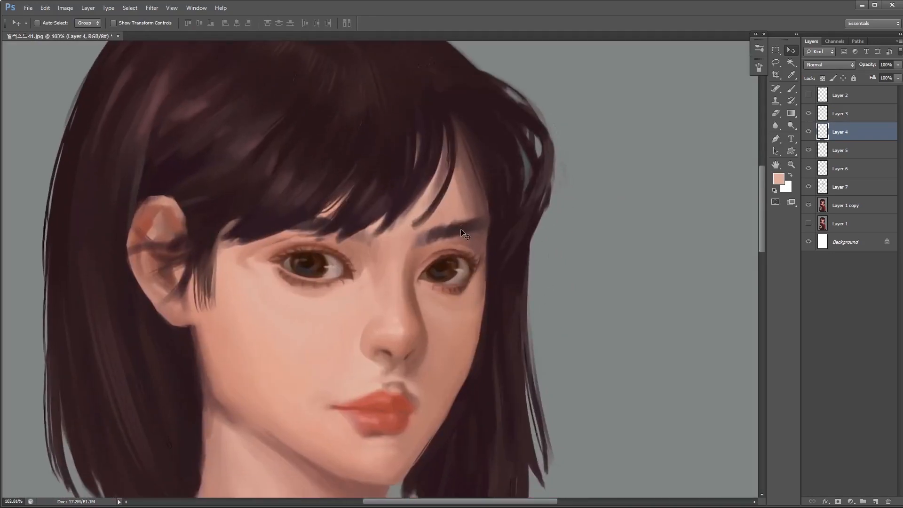
{"action": "key", "text": "ctrl+t"}
{"action": "left_click_drag", "start_coordinate": [420, 275], "coordinate": [413, 274]}
{"action": "key", "text": "Return"}
- Warp the far eye on Layer 4, reshaping its lower lid area
{"action": "mouse_move", "coordinate": [520, 287]}
{"action": "left_mouse_down"}
{"action": "mouse_move", "coordinate": [456, 325]}
{"action": "mouse_move", "coordinate": [516, 301]}
{"action": "left_mouse_up"}
{"action": "left_click", "coordinate": [65, 7]}
{"action": "mouse_move", "coordinate": [45, 8]}
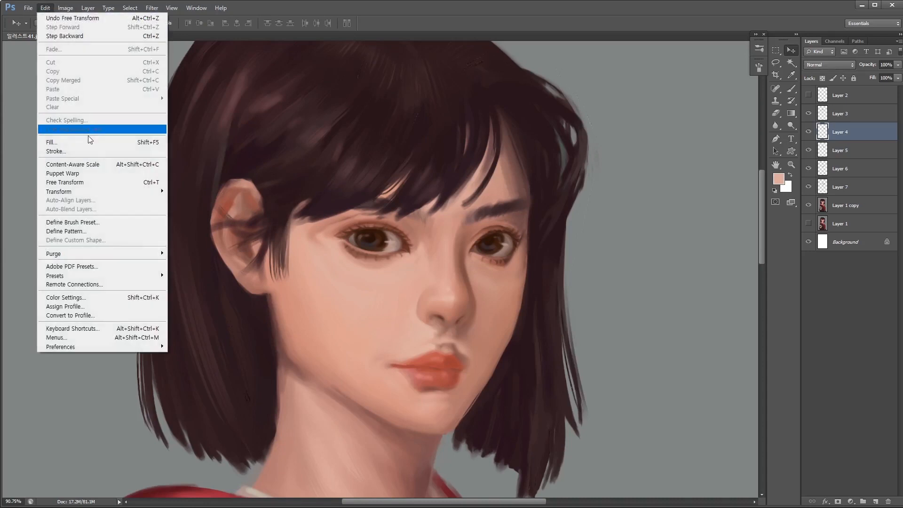
{"action": "left_click", "coordinate": [70, 182]}
{"action": "left_click", "coordinate": [45, 8]}
{"action": "mouse_move", "coordinate": [82, 192]}
{"action": "left_click", "coordinate": [203, 248]}
{"action": "left_click_drag", "start_coordinate": [528, 247], "coordinate": [547, 241]}
{"action": "left_click_drag", "start_coordinate": [498, 278], "coordinate": [497, 268]}
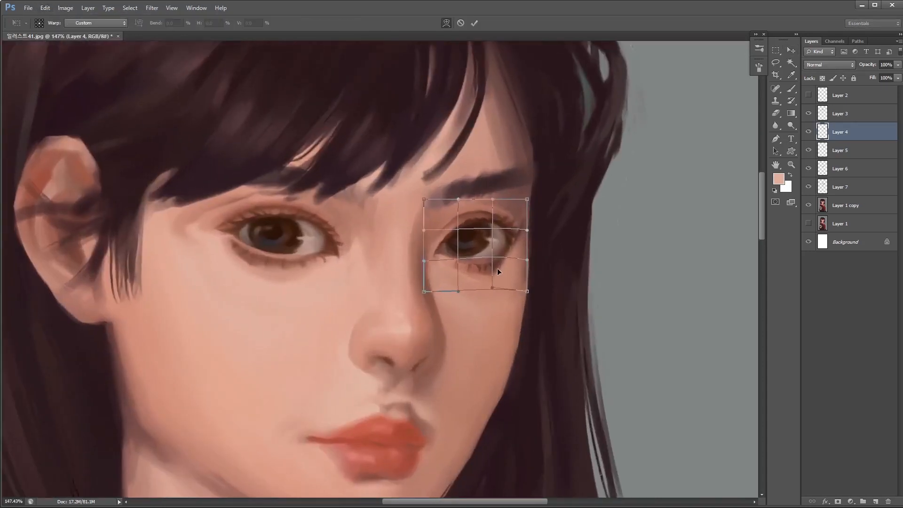
{"action": "left_click_drag", "start_coordinate": [496, 235], "coordinate": [496, 237]}
{"action": "key", "text": "Return"}
- Warp the upper edge of the eye nearest the ear on Layer 3 slightly upward
{"action": "left_click_drag", "start_coordinate": [495, 301], "coordinate": [509, 264]}
{"action": "mouse_move", "coordinate": [450, 325]}
{"action": "left_mouse_down"}
{"action": "mouse_move", "coordinate": [423, 333]}
{"action": "mouse_move", "coordinate": [454, 319]}
{"action": "left_mouse_up"}
{"action": "left_click_drag", "start_coordinate": [399, 326], "coordinate": [465, 339]}
{"action": "left_click", "coordinate": [852, 115]}
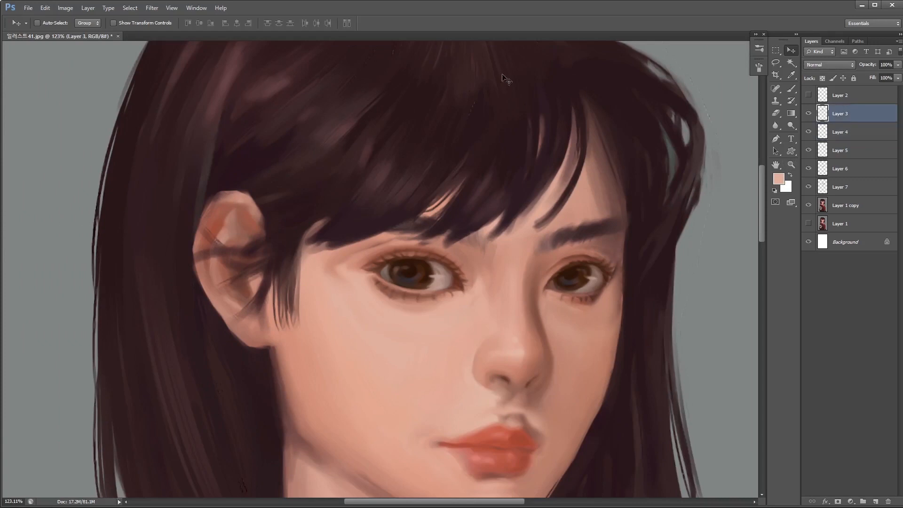
{"action": "left_click", "coordinate": [45, 8]}
{"action": "mouse_move", "coordinate": [81, 188]}
{"action": "left_click", "coordinate": [193, 251]}
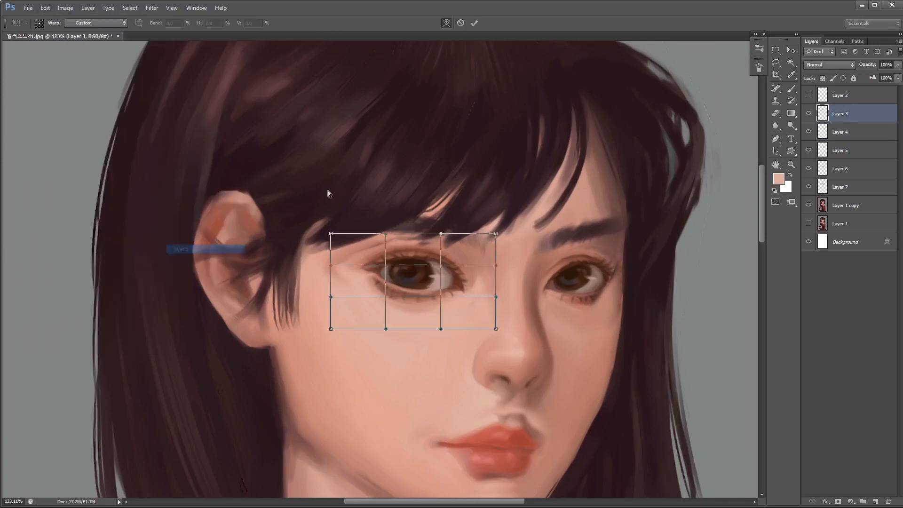
{"action": "left_click_drag", "start_coordinate": [385, 233], "coordinate": [386, 224]}
{"action": "left_click_drag", "start_coordinate": [441, 234], "coordinate": [440, 234]}
{"action": "key", "text": "Return"}
- Add a new layer above Layer 3 and paint soft brush shading around the mouth at 40% opacity
{"action": "left_click_drag", "start_coordinate": [503, 280], "coordinate": [485, 301]}
{"action": "left_click_drag", "start_coordinate": [586, 286], "coordinate": [565, 219]}
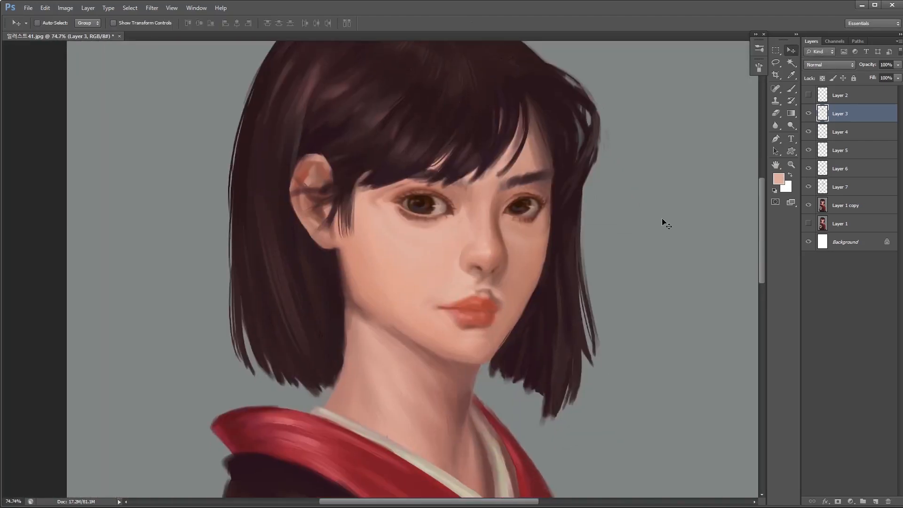
{"action": "left_click", "coordinate": [816, 188]}
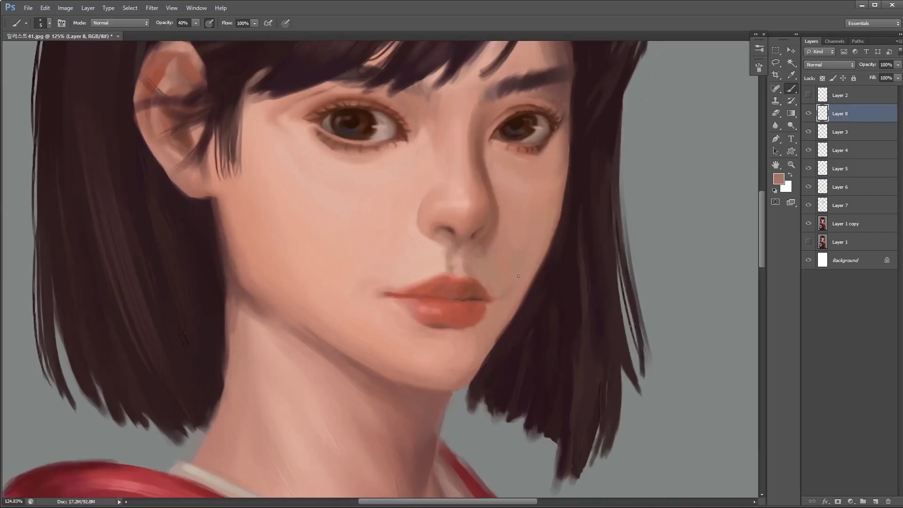
{"action": "mouse_move", "coordinate": [514, 301]}
{"action": "left_mouse_down"}
{"action": "mouse_move", "coordinate": [467, 343]}
{"action": "mouse_move", "coordinate": [506, 288]}
{"action": "left_mouse_up"}
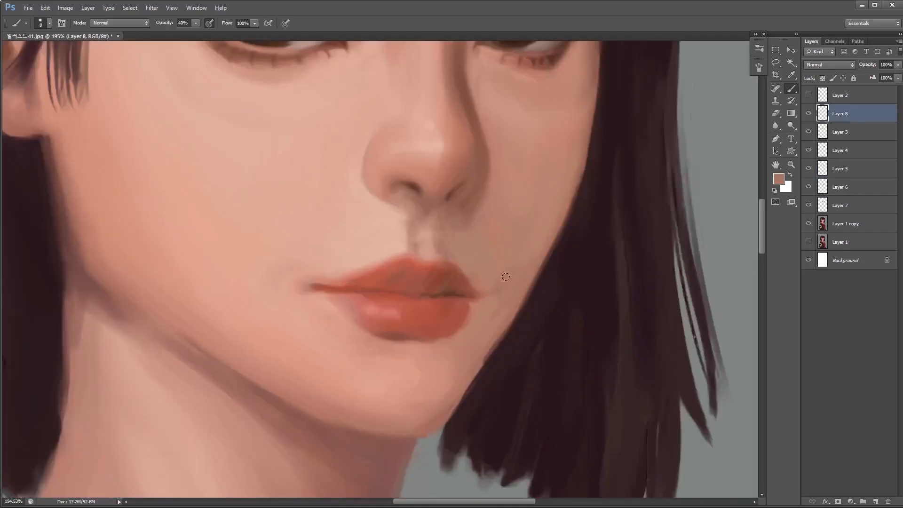
{"action": "key", "text": "bracketright"}
{"action": "key", "text": "bracketright"}
{"action": "key", "text": "bracketright"}
{"action": "mouse_move", "coordinate": [507, 243]}
{"action": "left_mouse_down"}
{"action": "mouse_move", "coordinate": [516, 199]}
{"action": "mouse_move", "coordinate": [507, 300]}
{"action": "mouse_move", "coordinate": [489, 322]}
{"action": "left_mouse_up"}
{"action": "left_click", "coordinate": [498, 312], "text": "alt"}
- Choose a red foreground colour and touch up the mouth area with the brush at 100% opacity
{"action": "key", "text": "bracketleft"}
{"action": "left_click", "coordinate": [779, 181]}
{"action": "left_click", "coordinate": [665, 285]}
{"action": "left_click", "coordinate": [546, 266]}
{"action": "left_click", "coordinate": [666, 299]}
{"action": "left_click", "coordinate": [758, 205]}
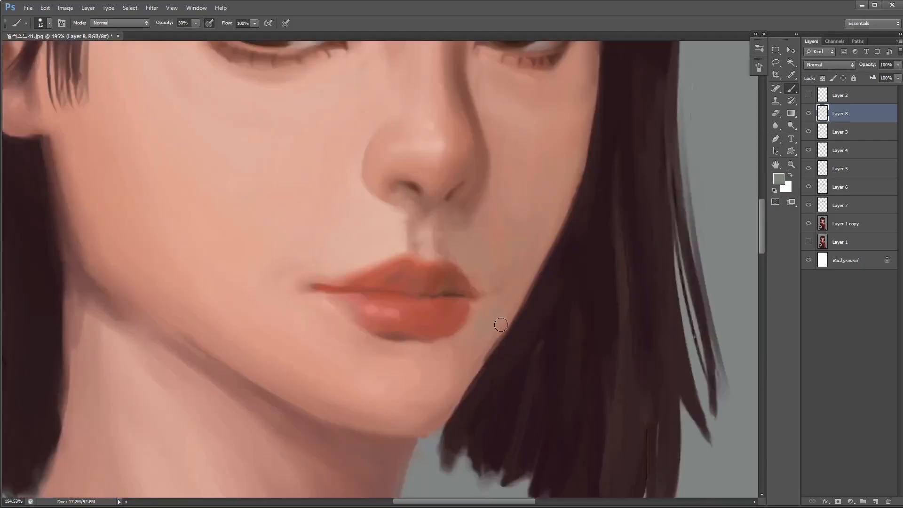
{"action": "key", "text": "0"}
{"action": "left_click", "coordinate": [444, 378], "text": "alt"}
{"action": "key", "text": "bracketleft"}
{"action": "key", "text": "bracketleft"}
{"action": "key", "text": "bracketleft"}
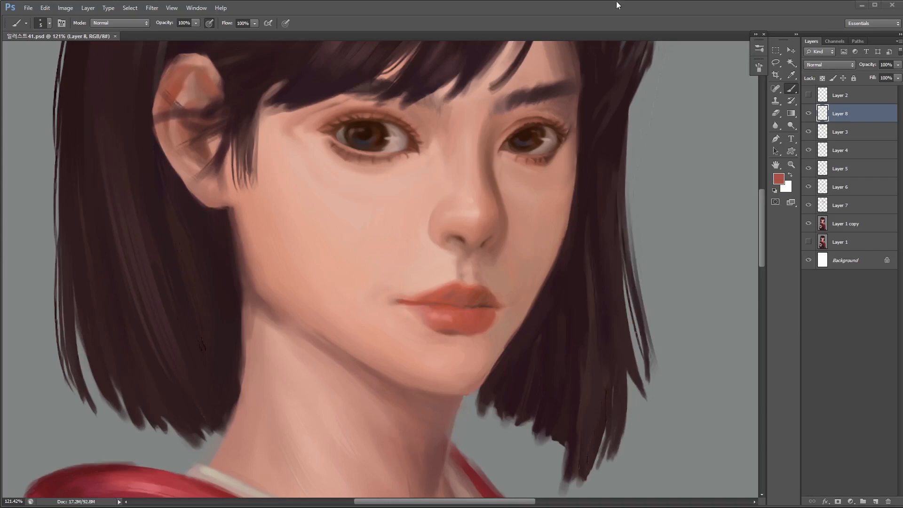
- Choose a dark reddish brown and paint the line between the lips with a fine brush
{"action": "scroll", "coordinate": [411, 305], "scroll_direction": "up", "scroll_amount": 2}
{"action": "left_click", "coordinate": [778, 178]}
{"action": "left_click", "coordinate": [599, 292]}
{"action": "left_click", "coordinate": [756, 201]}
{"action": "key", "text": "bracketleft"}
{"action": "scroll", "coordinate": [393, 302], "scroll_direction": "up", "scroll_amount": 4}
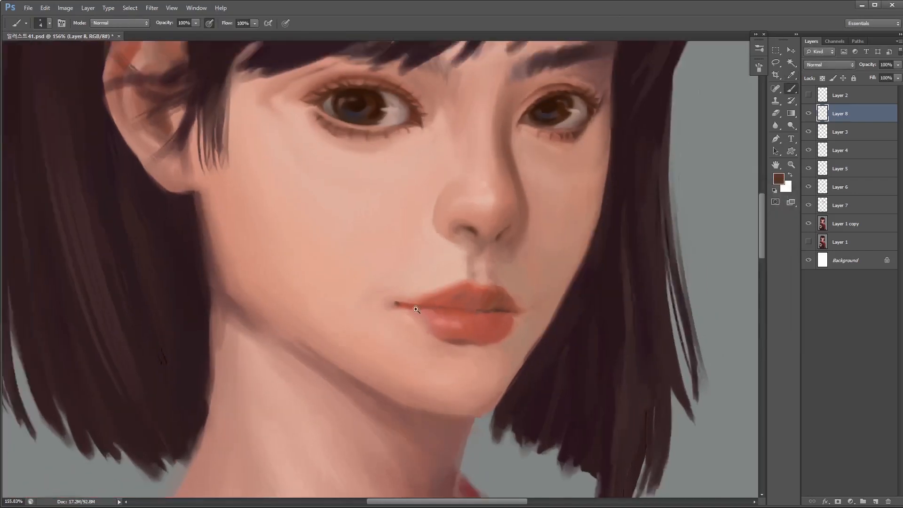
{"action": "key", "text": "bracketright"}
{"action": "mouse_move", "coordinate": [348, 297]}
{"action": "left_mouse_down"}
{"action": "mouse_move", "coordinate": [376, 304]}
{"action": "mouse_move", "coordinate": [341, 296]}
{"action": "mouse_move", "coordinate": [391, 309]}
{"action": "mouse_move", "coordinate": [359, 303]}
{"action": "mouse_move", "coordinate": [540, 305]}
{"action": "mouse_move", "coordinate": [415, 308]}
{"action": "left_mouse_up"}
{"action": "key", "text": "bracketright"}
{"action": "left_click", "coordinate": [582, 313], "text": "alt"}
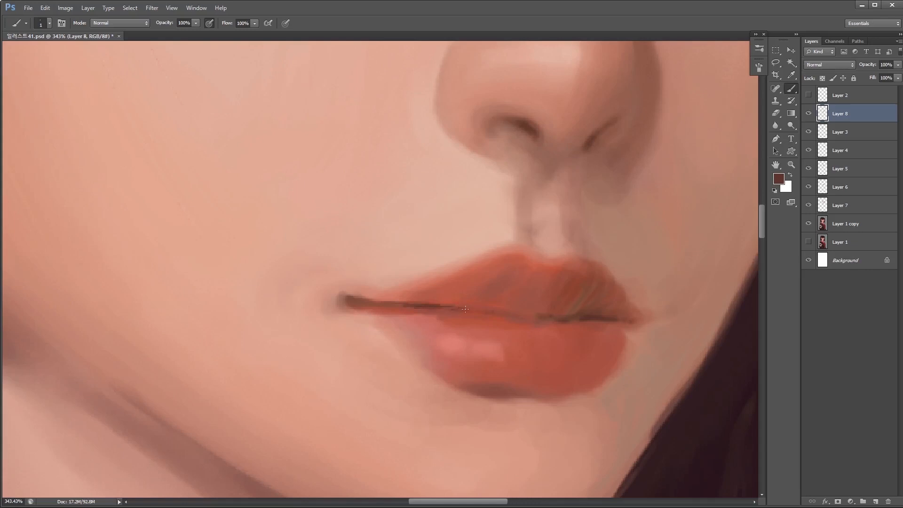
{"action": "mouse_move", "coordinate": [594, 322]}
{"action": "left_mouse_down"}
{"action": "mouse_move", "coordinate": [526, 329]}
{"action": "mouse_move", "coordinate": [597, 323]}
{"action": "left_mouse_up"}
- Blend the line between the lips toward the far corner of the mouth with a larger brush
{"action": "left_click", "coordinate": [528, 304], "text": "alt"}
{"action": "key", "text": "bracketright"}
{"action": "key", "text": "bracketright"}
{"action": "left_click", "coordinate": [493, 316], "text": "alt"}
{"action": "left_click_drag", "start_coordinate": [520, 321], "coordinate": [561, 323]}
{"action": "mouse_move", "coordinate": [605, 329]}
{"action": "left_mouse_down"}
{"action": "mouse_move", "coordinate": [531, 341]}
{"action": "mouse_move", "coordinate": [663, 337]}
{"action": "left_mouse_up"}
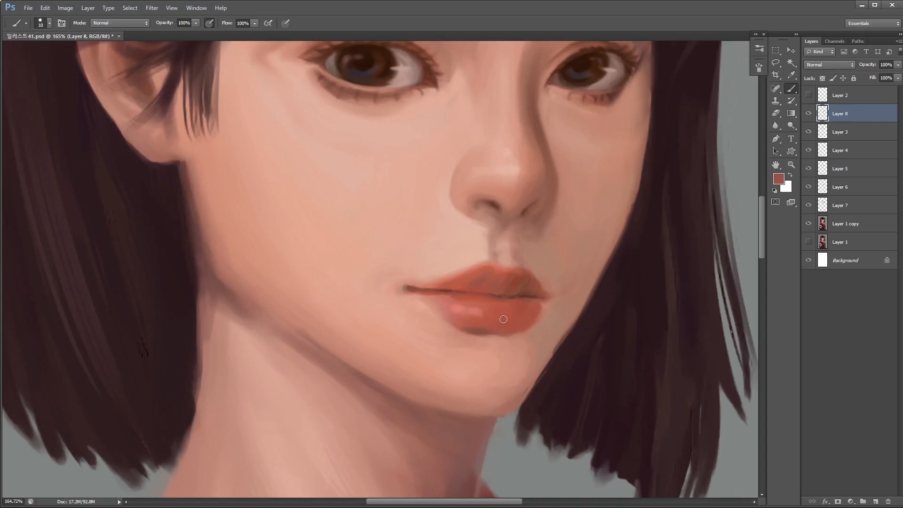
- Paint darker red shading and fine creases on the shadowed side of the lower lip
{"action": "left_click", "coordinate": [478, 313], "text": "alt"}
{"action": "left_click", "coordinate": [463, 295], "text": "alt"}
{"action": "left_click", "coordinate": [480, 331], "text": "alt"}
{"action": "key", "text": "bracketleft"}
{"action": "mouse_move", "coordinate": [516, 343]}
{"action": "left_mouse_down"}
{"action": "mouse_move", "coordinate": [455, 346]}
{"action": "mouse_move", "coordinate": [511, 342]}
{"action": "left_mouse_up"}
{"action": "left_click", "coordinate": [472, 296], "text": "alt"}
{"action": "mouse_move", "coordinate": [491, 314]}
{"action": "left_mouse_down"}
{"action": "mouse_move", "coordinate": [477, 304]}
{"action": "mouse_move", "coordinate": [495, 317]}
{"action": "mouse_move", "coordinate": [536, 307]}
{"action": "left_mouse_up"}
- Paint small light pink highlights on the lower lip with a 1 px brush
{"action": "key", "text": "bracketleft"}
{"action": "key", "text": "bracketleft"}
{"action": "left_click", "coordinate": [429, 312], "text": "alt"}
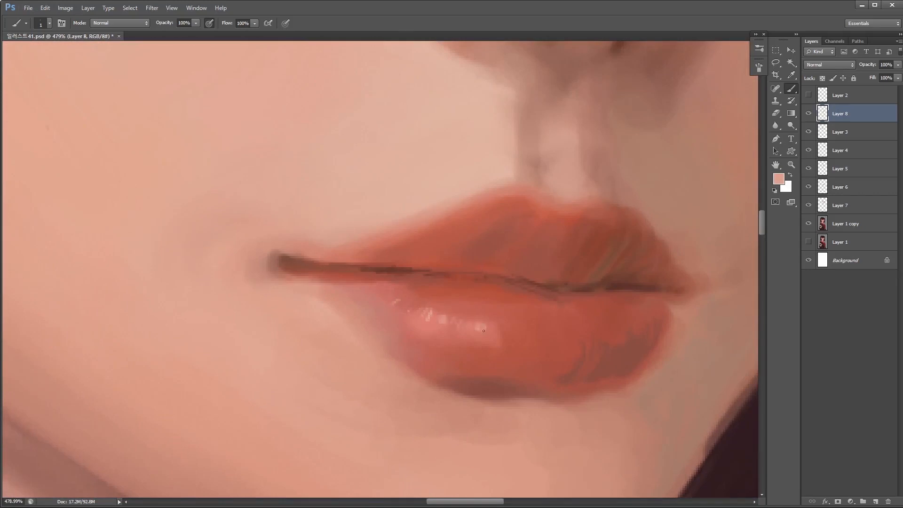
{"action": "left_click", "coordinate": [521, 330], "text": "alt"}
{"action": "left_click_drag", "start_coordinate": [588, 357], "coordinate": [527, 336]}
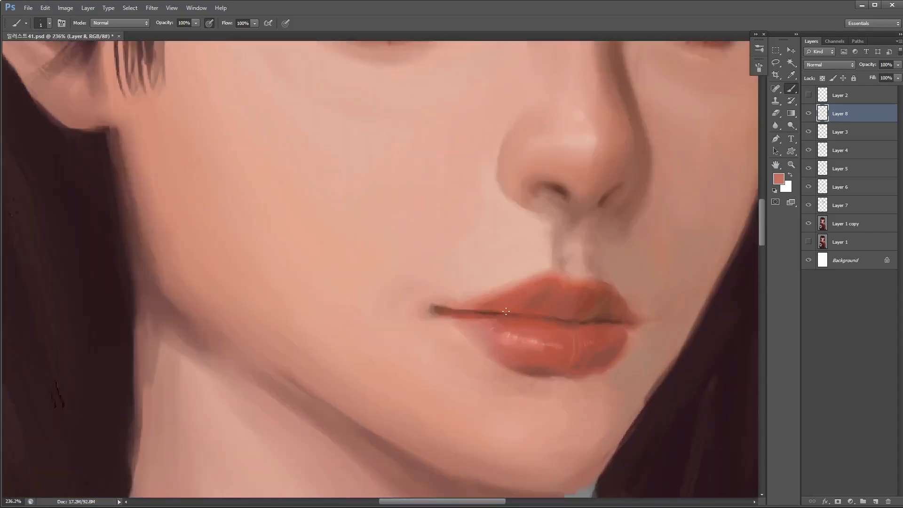
- Refine the lip edges and creases with fine salmon-coloured strokes
{"action": "left_click", "coordinate": [527, 268], "text": "alt"}
{"action": "key", "text": "bracketleft"}
{"action": "left_click_drag", "start_coordinate": [623, 333], "coordinate": [645, 332]}
{"action": "mouse_move", "coordinate": [538, 244]}
{"action": "left_mouse_down"}
{"action": "mouse_move", "coordinate": [451, 263]}
{"action": "mouse_move", "coordinate": [517, 242]}
{"action": "left_mouse_up"}
{"action": "mouse_move", "coordinate": [516, 242]}
{"action": "left_mouse_down"}
{"action": "mouse_move", "coordinate": [504, 266]}
{"action": "mouse_move", "coordinate": [520, 272]}
{"action": "left_mouse_up"}
- Paint light pink crease highlights on the upper lip with a small brush
{"action": "key", "text": "bracketright"}
{"action": "key", "text": "bracketright"}
{"action": "key", "text": "bracketright"}
{"action": "left_click", "coordinate": [491, 291], "text": "alt"}
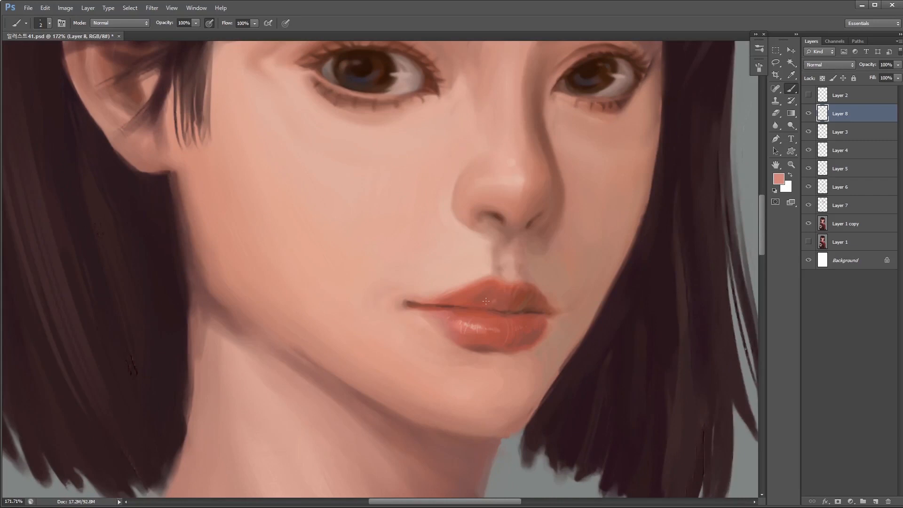
{"action": "left_click", "coordinate": [492, 285], "text": "alt"}
{"action": "left_click_drag", "start_coordinate": [485, 310], "coordinate": [500, 305]}
{"action": "left_click", "coordinate": [460, 284], "text": "alt"}
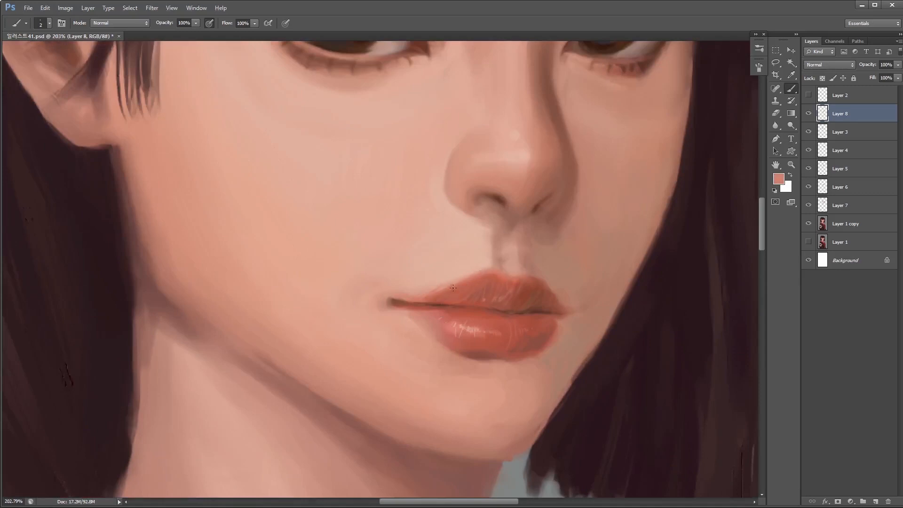
- Soften the painted lip details with the Blur tool at 62% strength
{"action": "left_click", "coordinate": [775, 125]}
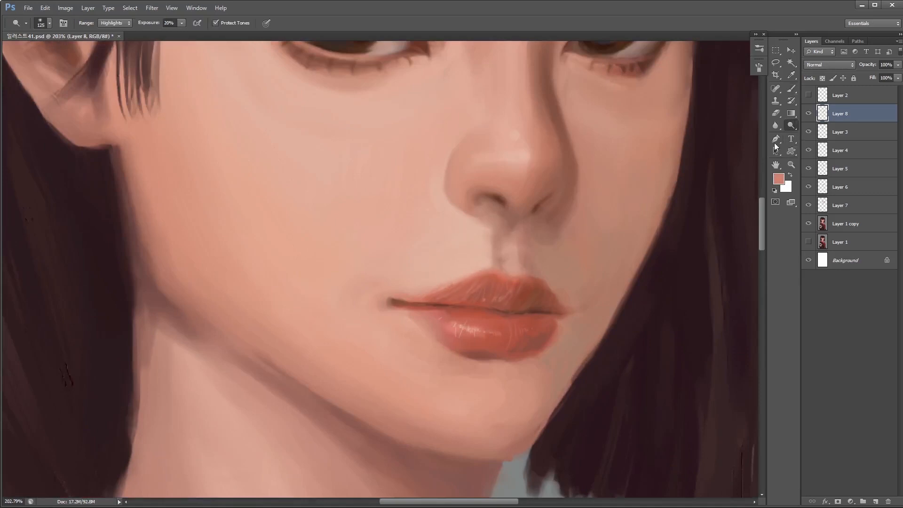
{"action": "left_click_drag", "start_coordinate": [515, 296], "coordinate": [463, 329]}
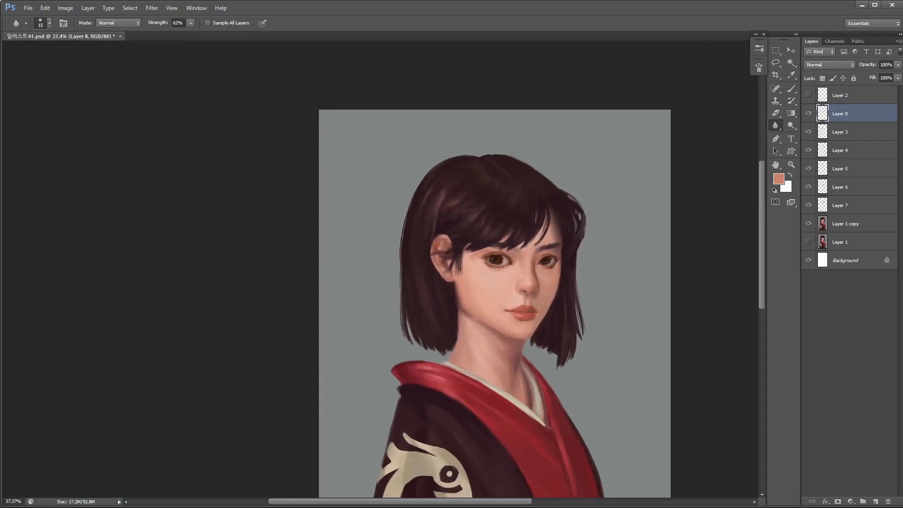
{"action": "left_click_drag", "start_coordinate": [534, 245], "coordinate": [558, 263]}
- Paint soft skin shading between the nose and upper lip with the brush at 30% opacity
{"action": "key", "text": "b"}
{"action": "left_click_drag", "start_coordinate": [543, 307], "coordinate": [555, 311]}
{"action": "left_click_drag", "start_coordinate": [535, 343], "coordinate": [522, 306]}
{"action": "key", "text": "bracketright"}
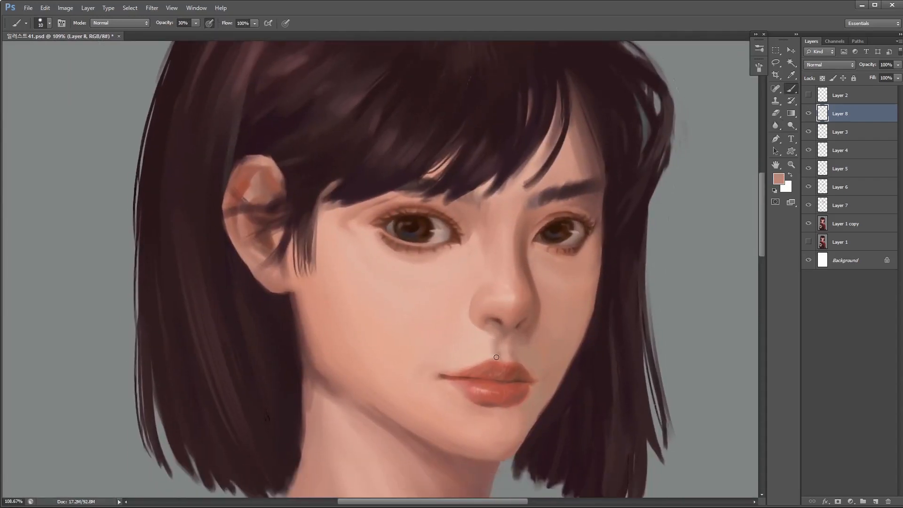
{"action": "left_click", "coordinate": [477, 331], "text": "alt"}
{"action": "left_click", "coordinate": [514, 344], "text": "alt"}
{"action": "key", "text": "bracketright"}
{"action": "left_click", "coordinate": [531, 356], "text": "alt"}
{"action": "left_click", "coordinate": [512, 335], "text": "alt"}
{"action": "left_click_drag", "start_coordinate": [524, 349], "coordinate": [559, 360]}
{"action": "left_click", "coordinate": [512, 343], "text": "alt"}
{"action": "left_click", "coordinate": [518, 350], "text": "alt"}
{"action": "left_click", "coordinate": [513, 366], "text": "alt"}
- Select the nose layer, Layer 5, lasso part of the nose and adjust it with Free Transform
{"action": "key", "text": "v"}
{"action": "right_click", "coordinate": [465, 281]}
{"action": "left_click", "coordinate": [487, 287]}
{"action": "left_click", "coordinate": [807, 170]}
{"action": "left_click", "coordinate": [808, 170]}
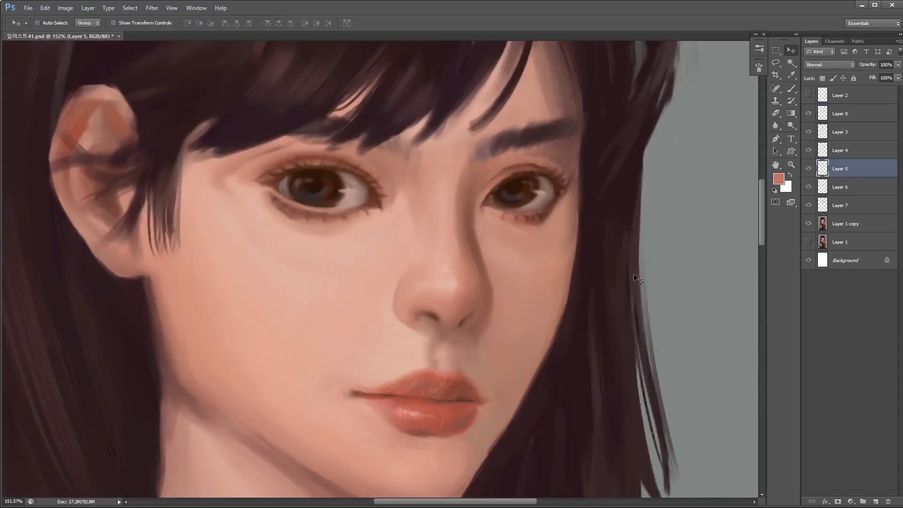
{"action": "key", "text": "l"}
{"action": "mouse_move", "coordinate": [414, 254]}
{"action": "left_mouse_down"}
{"action": "mouse_move", "coordinate": [425, 346]}
{"action": "mouse_move", "coordinate": [403, 245]}
{"action": "left_mouse_up"}
{"action": "key", "text": "ctrl+t"}
{"action": "left_click_drag", "start_coordinate": [507, 215], "coordinate": [476, 237]}
{"action": "key", "text": "Return"}
- Clear the selection and shift the nose on Layer 5 slightly
{"action": "left_click_drag", "start_coordinate": [502, 320], "coordinate": [502, 344]}
{"action": "key", "text": "ctrl+d"}
{"action": "key", "text": "v"}
{"action": "mouse_move", "coordinate": [422, 301]}
{"action": "left_mouse_down"}
{"action": "mouse_move", "coordinate": [357, 304]}
{"action": "mouse_move", "coordinate": [436, 305]}
{"action": "left_mouse_up"}
- Blend soft skin tones around the nose tip and nostrils at 30% brush opacity and refit the nose with Free Transform
{"action": "key", "text": "b"}
{"action": "mouse_move", "coordinate": [483, 323]}
{"action": "left_mouse_down"}
{"action": "mouse_move", "coordinate": [462, 311]}
{"action": "mouse_move", "coordinate": [463, 301]}
{"action": "left_mouse_up"}
{"action": "left_click", "coordinate": [447, 299], "text": "alt"}
{"action": "left_click", "coordinate": [437, 325], "text": "alt"}
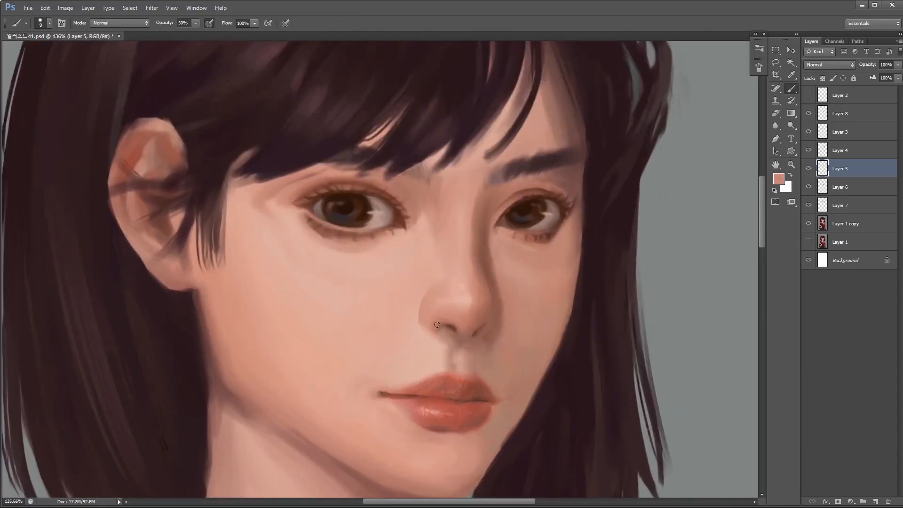
{"action": "left_click", "coordinate": [473, 307], "text": "alt"}
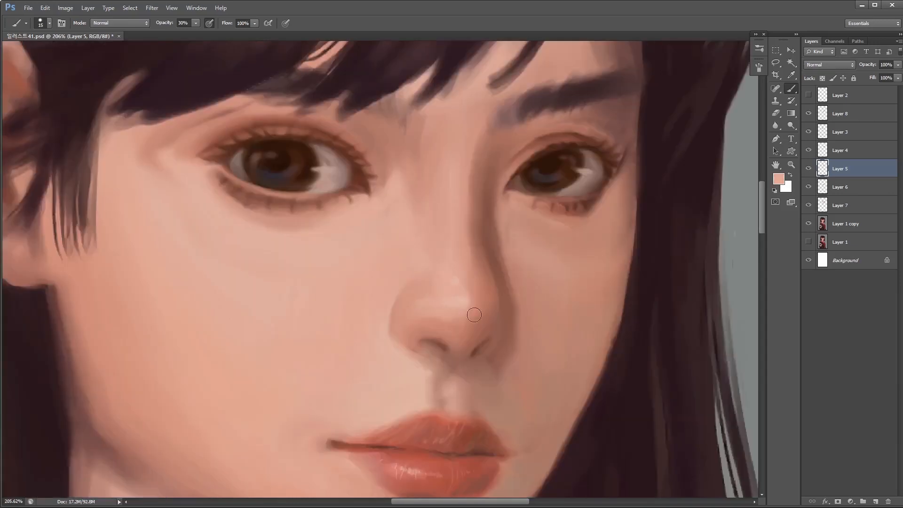
{"action": "key", "text": "bracketleft"}
{"action": "left_click_drag", "start_coordinate": [473, 305], "coordinate": [480, 302]}
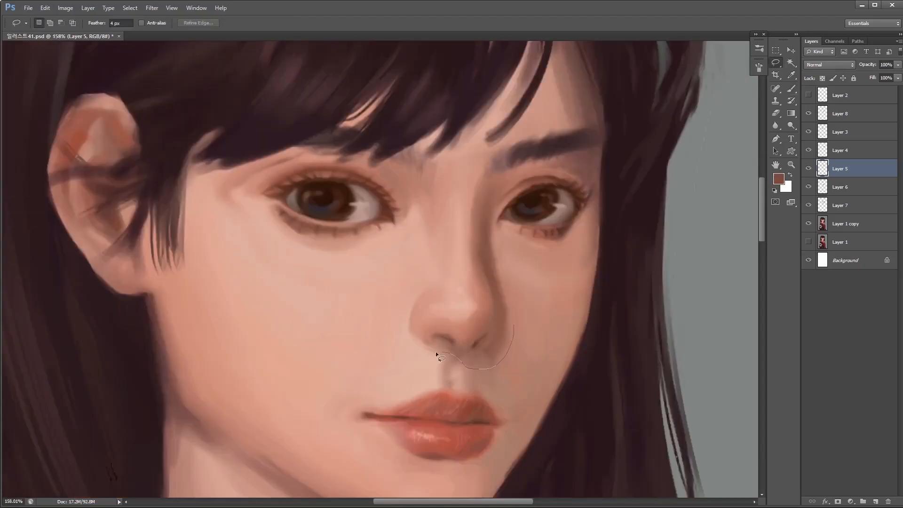
{"action": "left_click_drag", "start_coordinate": [436, 351], "coordinate": [513, 338]}
{"action": "key", "text": "ctrl+t"}
{"action": "key", "text": "Return"}
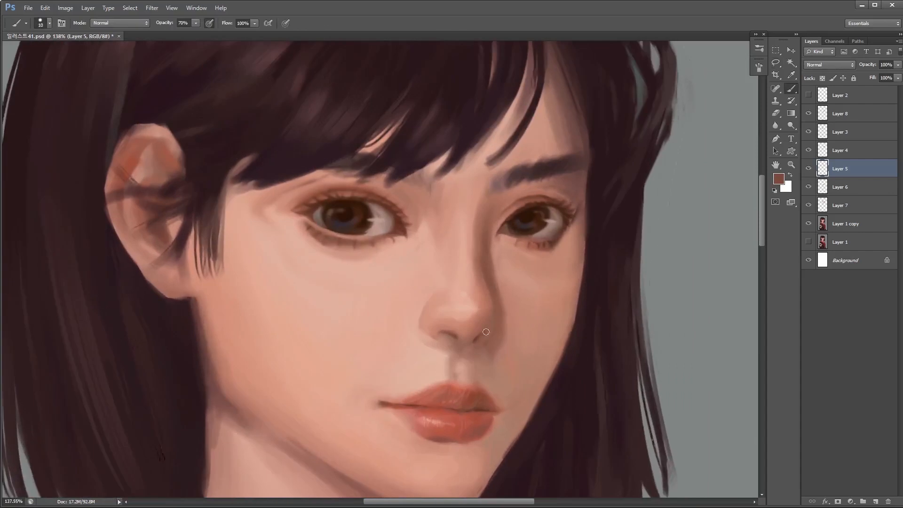
- Darken the far nostril with small reddish-brown brush strokes at 70% opacity on Layer 5
{"action": "scroll", "coordinate": [498, 342], "scroll_direction": "up", "scroll_amount": 2}
{"action": "key", "text": "bracketleft"}
{"action": "key", "text": "bracketleft"}
{"action": "key", "text": "bracketleft"}
{"action": "key", "text": "bracketleft"}
{"action": "left_click", "coordinate": [471, 338], "text": "alt"}
{"action": "left_click_drag", "start_coordinate": [473, 338], "coordinate": [481, 330]}
{"action": "left_click", "coordinate": [484, 332], "text": "alt"}
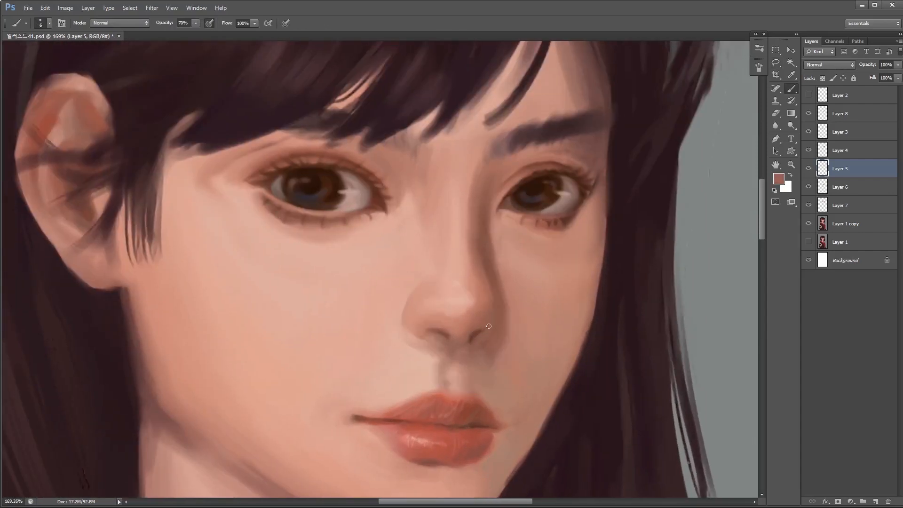
{"action": "left_click", "coordinate": [488, 281], "text": "alt"}
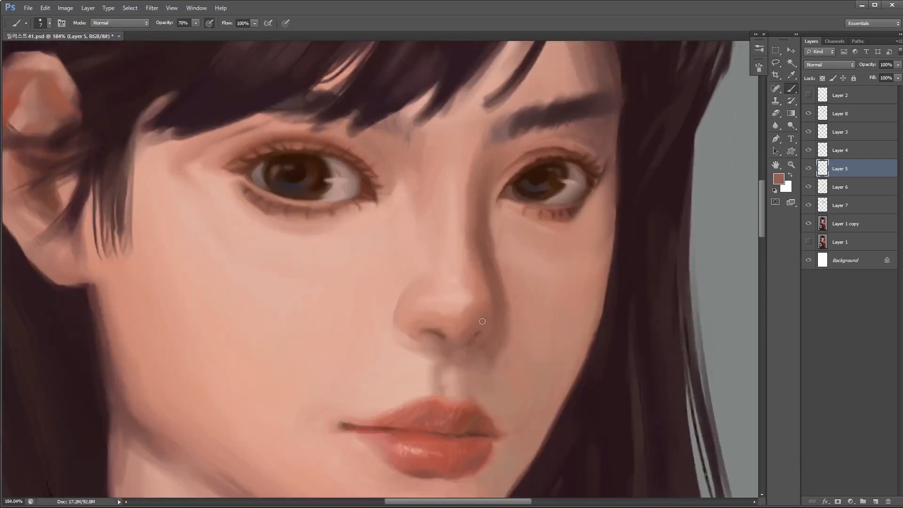
{"action": "left_click", "coordinate": [483, 324], "text": "alt"}
{"action": "scroll", "coordinate": [498, 301], "scroll_direction": "up", "scroll_amount": 1}
{"action": "left_click", "coordinate": [516, 267], "text": "alt"}
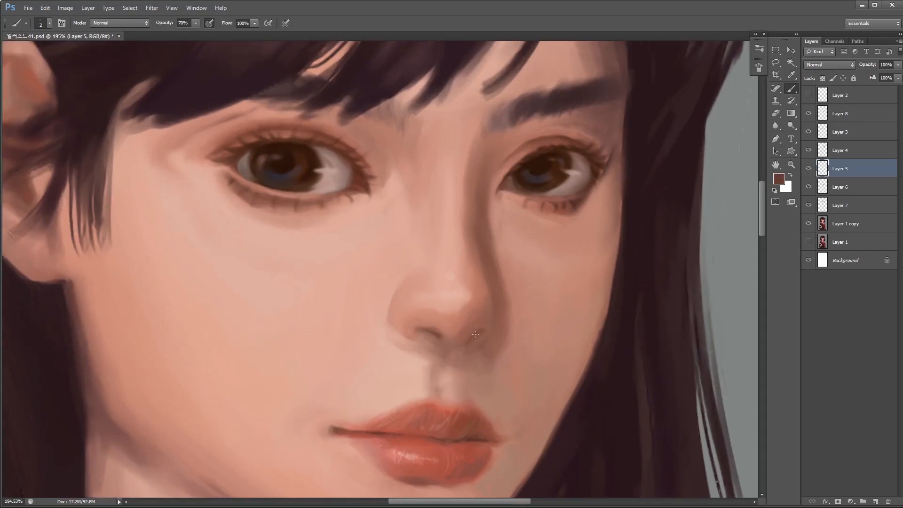
- Try fine dark strokes around the far nostril and the shadowed side of the nose
{"action": "scroll", "coordinate": [475, 334], "scroll_direction": "up", "scroll_amount": 1}
{"action": "left_click_drag", "start_coordinate": [457, 344], "coordinate": [520, 317]}
{"action": "mouse_move", "coordinate": [476, 168]}
{"action": "left_mouse_down"}
{"action": "mouse_move", "coordinate": [450, 344]}
{"action": "mouse_move", "coordinate": [443, 322]}
{"action": "mouse_move", "coordinate": [465, 314]}
{"action": "left_mouse_up"}
{"action": "scroll", "coordinate": [480, 329], "scroll_direction": "up", "scroll_amount": 5}
{"action": "key", "text": "ctrl+alt+z"}
{"action": "key", "text": "ctrl+alt+z"}
- Define the far nostril's opening with slightly larger dark reddish-brown strokes
{"action": "scroll", "coordinate": [464, 320], "scroll_direction": "down", "scroll_amount": 1}
{"action": "key", "text": "bracketright"}
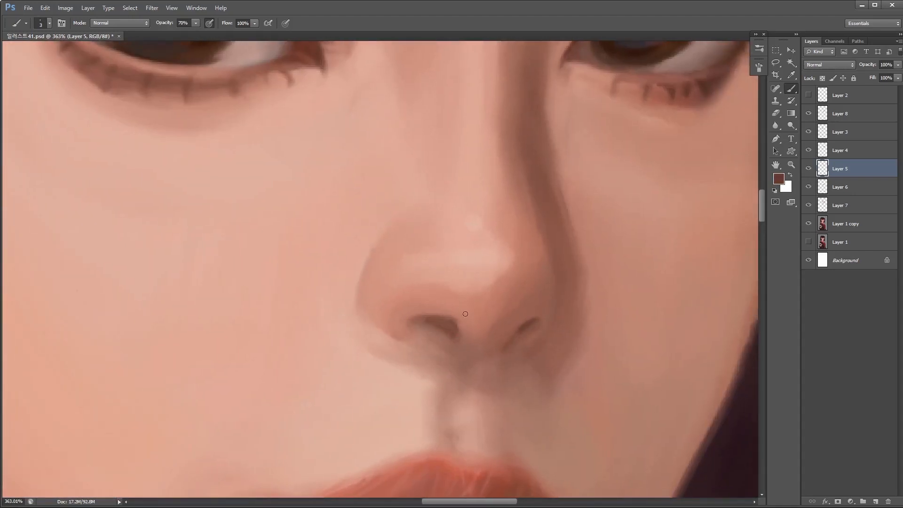
{"action": "scroll", "coordinate": [529, 315], "scroll_direction": "up", "scroll_amount": 1}
{"action": "key", "text": "bracketright"}
{"action": "key", "text": "bracketright"}
{"action": "left_click", "coordinate": [529, 320], "text": "alt"}
{"action": "mouse_move", "coordinate": [536, 320]}
{"action": "left_mouse_down"}
{"action": "mouse_move", "coordinate": [459, 362]}
{"action": "mouse_move", "coordinate": [507, 350]}
{"action": "left_mouse_up"}
{"action": "left_click", "coordinate": [665, 354], "text": "alt"}
{"action": "key", "text": "bracketleft"}
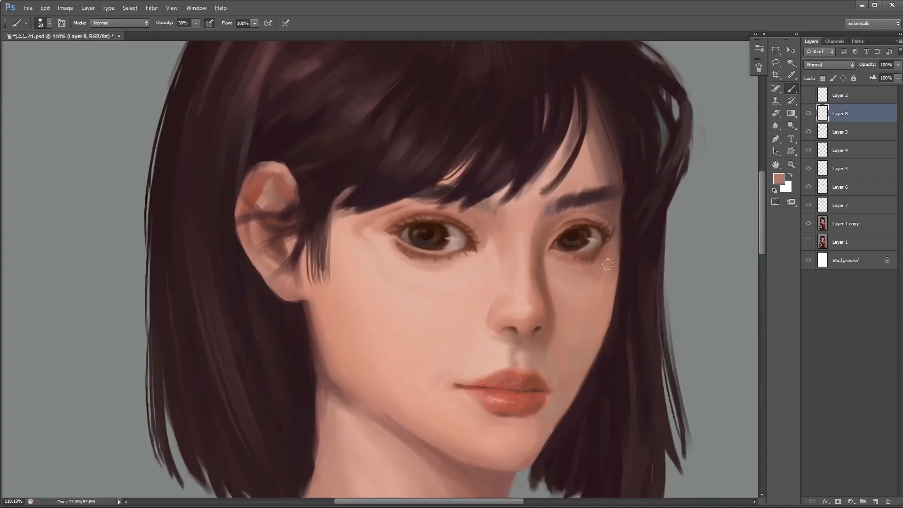
- Soften the lower lashes and the skin beneath the far eye on Layer 8 with a 30% opacity brush
{"action": "left_click", "coordinate": [574, 268], "text": "alt"}
{"action": "key", "text": "bracketleft"}
{"action": "left_click_drag", "start_coordinate": [598, 276], "coordinate": [623, 276]}
{"action": "key", "text": "bracketleft"}
{"action": "key", "text": "bracketleft"}
{"action": "key", "text": "bracketleft"}
{"action": "key", "text": "bracketleft"}
{"action": "left_click", "coordinate": [540, 226], "text": "alt"}
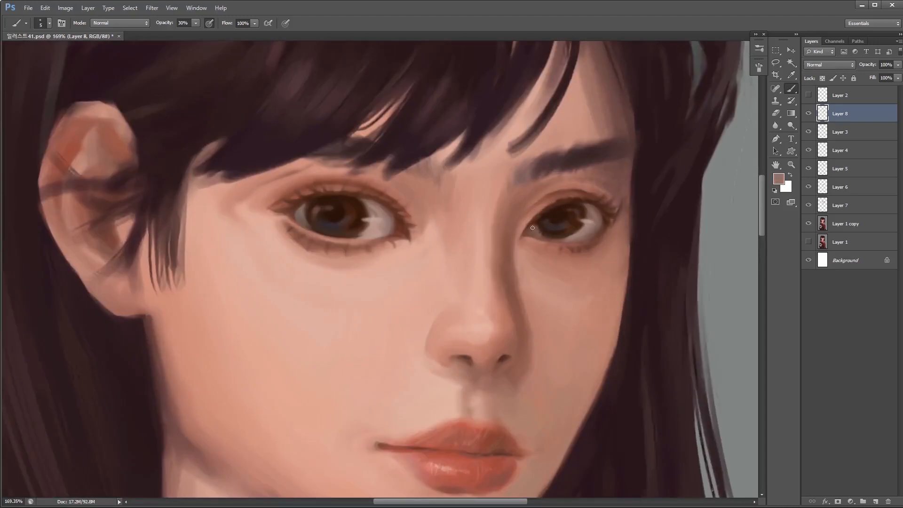
- Refine the inner corner and lower edge of the far eye with a small mauve-brown brush
{"action": "left_click_drag", "start_coordinate": [536, 226], "coordinate": [547, 235]}
{"action": "left_click", "coordinate": [534, 232], "text": "alt"}
{"action": "left_click", "coordinate": [552, 232], "text": "alt"}
{"action": "key", "text": "bracketleft"}
{"action": "left_click", "coordinate": [546, 228], "text": "alt"}
{"action": "left_click", "coordinate": [569, 231], "text": "alt"}
- Touch up the white of the far eye beside the iris with a fine brush at 80% opacity
{"action": "scroll", "coordinate": [571, 232], "scroll_direction": "up", "scroll_amount": 3}
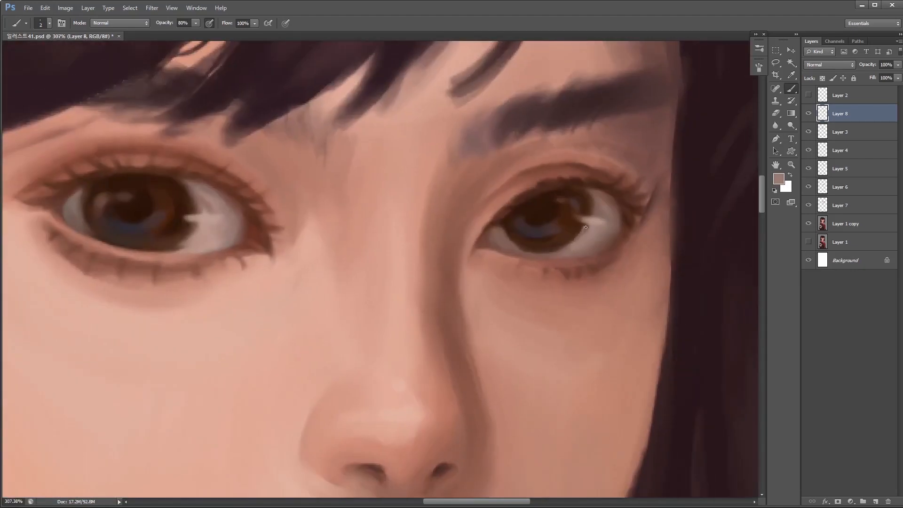
{"action": "left_click", "coordinate": [596, 206], "text": "alt"}
{"action": "key", "text": "bracketright"}
{"action": "scroll", "coordinate": [560, 198], "scroll_direction": "down", "scroll_amount": 7}
{"action": "scroll", "coordinate": [557, 237], "scroll_direction": "up", "scroll_amount": 3}
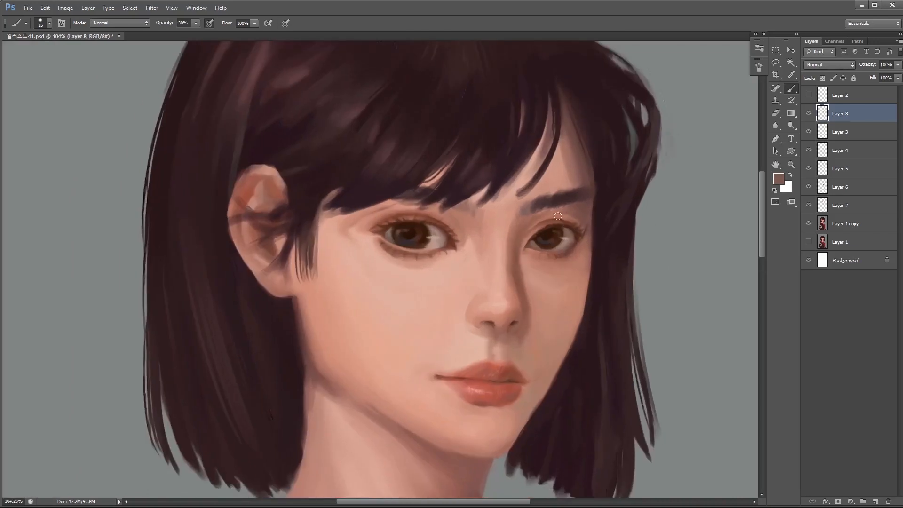
- Glaze the far eye's iris with soft reddish-brown strokes at 30% brush opacity
{"action": "key", "text": "bracketright"}
{"action": "key", "text": "3"}
{"action": "left_click", "coordinate": [572, 260], "text": "alt"}
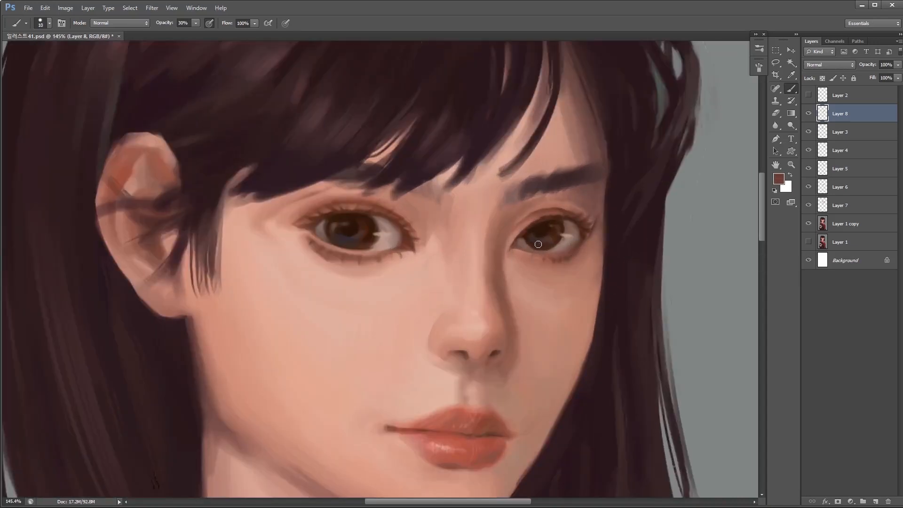
{"action": "left_click_drag", "start_coordinate": [548, 231], "coordinate": [557, 237]}
{"action": "scroll", "coordinate": [554, 236], "scroll_direction": "down", "scroll_amount": 2}
{"action": "left_click", "coordinate": [585, 230], "text": "alt"}
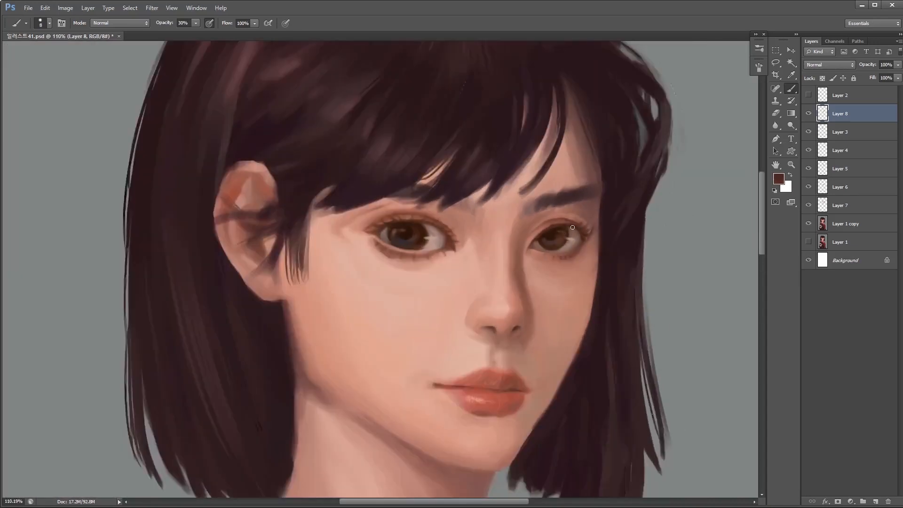
- Darken the far eye's upper lash line and outer corner with deep brown strokes
{"action": "scroll", "coordinate": [557, 233], "scroll_direction": "up", "scroll_amount": 3}
{"action": "key", "text": "bracketleft"}
{"action": "key", "text": "bracketleft"}
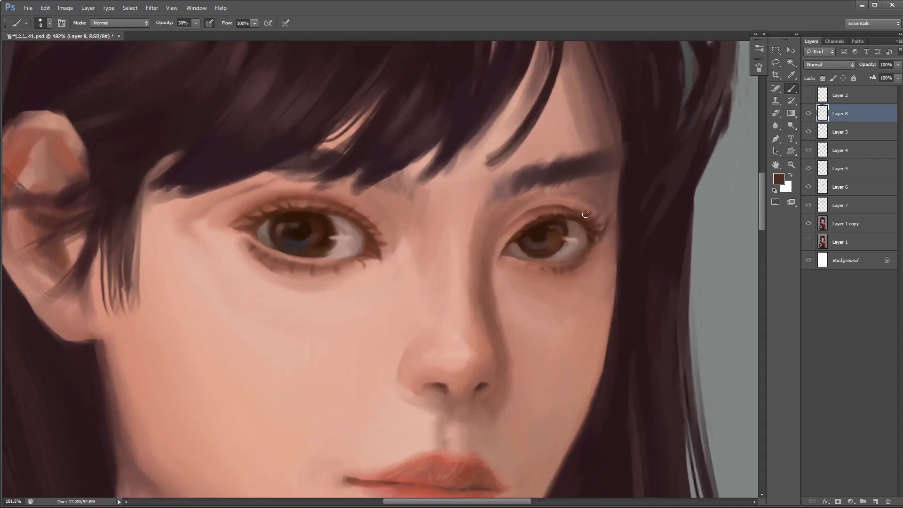
{"action": "key", "text": "bracketright"}
{"action": "key", "text": "bracketright"}
{"action": "left_click_drag", "start_coordinate": [554, 221], "coordinate": [592, 239]}
- Select the near eye's layer, Layer 3, and narrow and reposition it slightly with Free Transform
{"action": "scroll", "coordinate": [552, 306], "scroll_direction": "down", "scroll_amount": 4}
{"action": "left_click", "coordinate": [809, 133]}
{"action": "left_click", "coordinate": [808, 132]}
{"action": "left_click", "coordinate": [841, 132]}
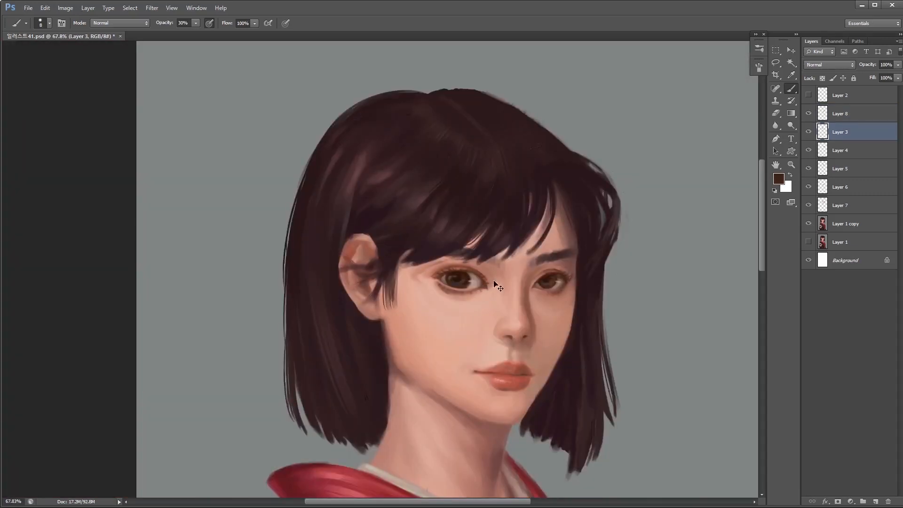
{"action": "key", "text": "ctrl+t"}
{"action": "left_click_drag", "start_coordinate": [503, 282], "coordinate": [499, 284]}
{"action": "left_click_drag", "start_coordinate": [487, 285], "coordinate": [492, 287]}
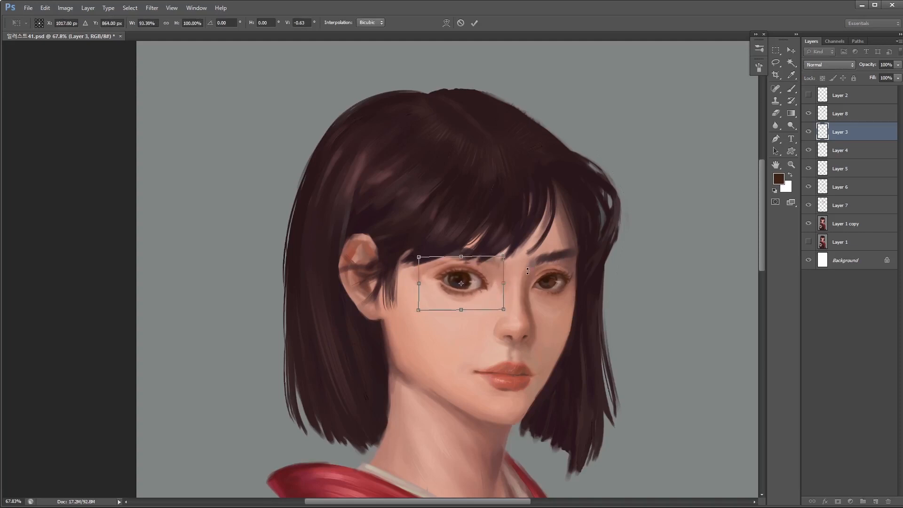
{"action": "key", "text": "Return"}
- Lasso the near eye's iris, copy it to a new layer, and reposition and transform the copy
{"action": "mouse_move", "coordinate": [440, 246]}
{"action": "left_mouse_down"}
{"action": "mouse_move", "coordinate": [495, 314]}
{"action": "mouse_move", "coordinate": [564, 310]}
{"action": "mouse_move", "coordinate": [536, 306]}
{"action": "left_mouse_up"}
{"action": "key", "text": "l"}
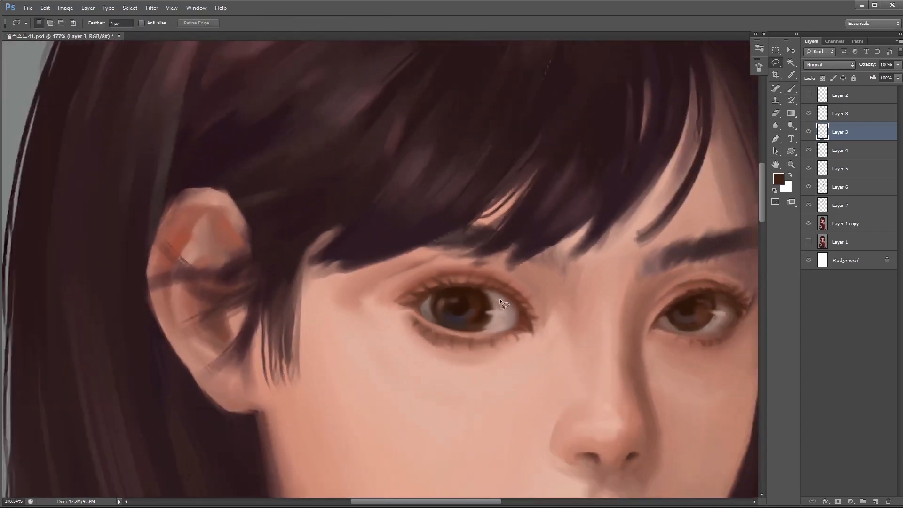
{"action": "left_click_drag", "start_coordinate": [446, 326], "coordinate": [489, 293]}
{"action": "key", "text": "ctrl+j"}
{"action": "key", "text": "v"}
{"action": "left_click_drag", "start_coordinate": [495, 331], "coordinate": [473, 343]}
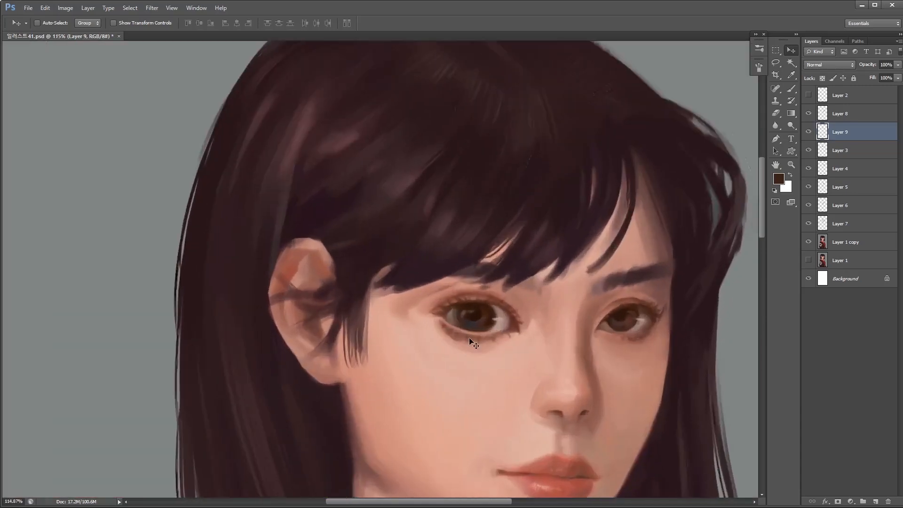
{"action": "key", "text": "ctrl+t"}
{"action": "key", "text": "Return"}
{"action": "key", "text": "b"}
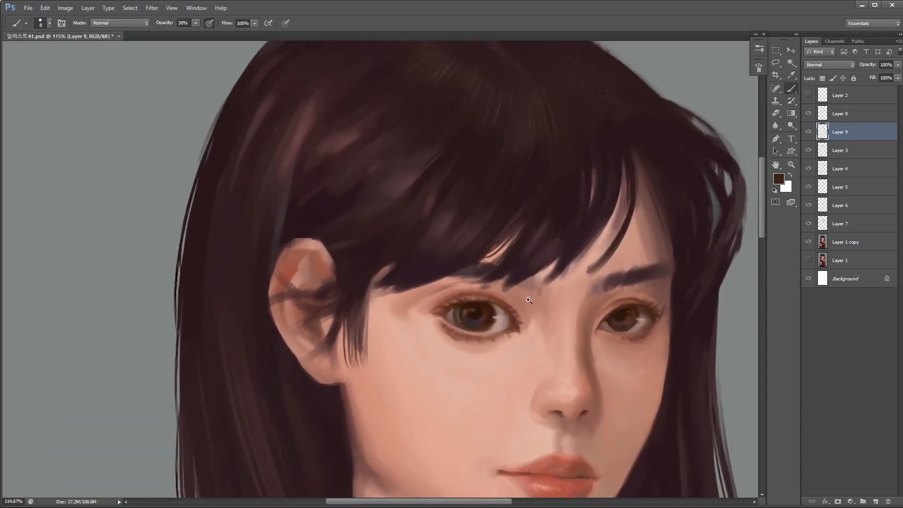
- Retouch the eye white and old iris edge of the near eye on Layer 3 with a small brush
{"action": "scroll", "coordinate": [504, 320], "scroll_direction": "up", "scroll_amount": 4}
{"action": "key", "text": "alt+bracketleft"}
{"action": "left_click", "coordinate": [422, 316], "text": "alt"}
{"action": "key", "text": "bracketleft"}
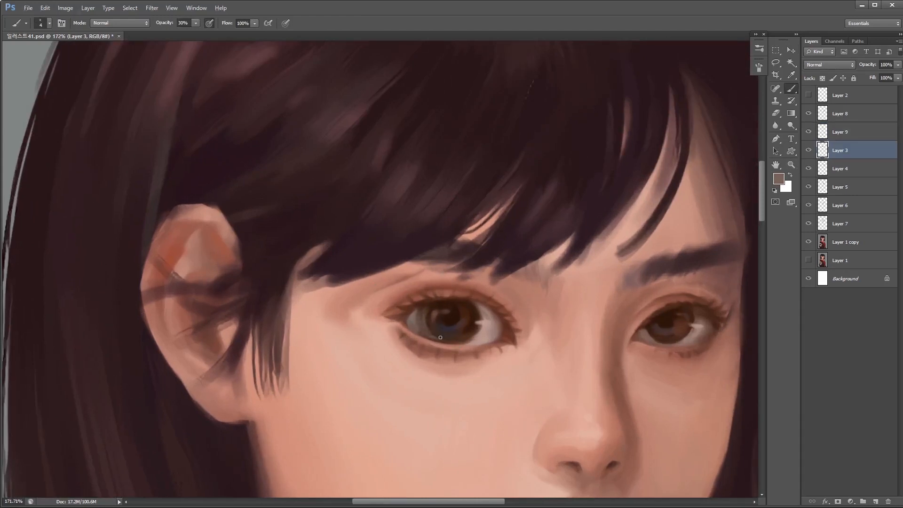
{"action": "left_click", "coordinate": [489, 324], "text": "alt"}
{"action": "left_click_drag", "start_coordinate": [424, 315], "coordinate": [438, 336]}
{"action": "left_click", "coordinate": [417, 316], "text": "alt"}
{"action": "key", "text": "bracketright"}
{"action": "key", "text": "bracketright"}
{"action": "left_click", "coordinate": [418, 313], "text": "alt"}
{"action": "key", "text": "bracketright"}
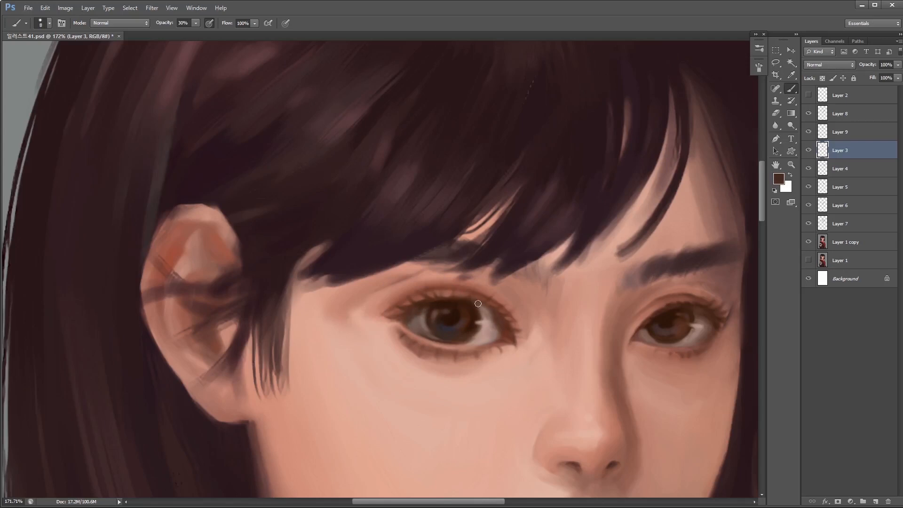
- Refine the near eye's white and iris edges on Layer 9 with small mauve strokes at 30% opacity
{"action": "key", "text": "alt+bracketright"}
{"action": "left_click", "coordinate": [621, 285], "text": "alt"}
{"action": "left_click", "coordinate": [492, 332], "text": "alt"}
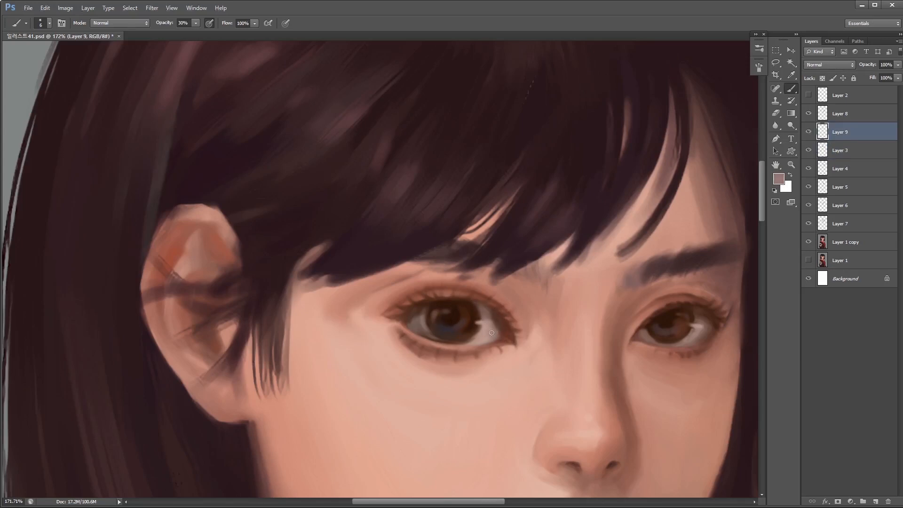
{"action": "left_click", "coordinate": [419, 312], "text": "alt"}
{"action": "left_click", "coordinate": [488, 338], "text": "alt"}
{"action": "key", "text": "bracketleft"}
{"action": "key", "text": "bracketleft"}
{"action": "mouse_move", "coordinate": [451, 347]}
{"action": "left_mouse_down"}
{"action": "mouse_move", "coordinate": [389, 362]}
{"action": "mouse_move", "coordinate": [427, 276]}
{"action": "left_mouse_up"}
{"action": "mouse_move", "coordinate": [426, 321]}
{"action": "left_mouse_down"}
{"action": "mouse_move", "coordinate": [496, 318]}
{"action": "mouse_move", "coordinate": [407, 319]}
{"action": "mouse_move", "coordinate": [416, 343]}
{"action": "mouse_move", "coordinate": [440, 348]}
{"action": "mouse_move", "coordinate": [429, 318]}
{"action": "mouse_move", "coordinate": [479, 365]}
{"action": "mouse_move", "coordinate": [521, 365]}
{"action": "left_mouse_up"}
- Blend softer, greyer tones over the near eye's iris and inner corner with a larger brush
{"action": "key", "text": "bracketright"}
{"action": "key", "text": "bracketright"}
{"action": "key", "text": "bracketright"}
{"action": "key", "text": "bracketright"}
{"action": "left_click", "coordinate": [429, 324], "text": "alt"}
{"action": "left_click", "coordinate": [487, 353], "text": "alt"}
{"action": "mouse_move", "coordinate": [445, 320]}
{"action": "left_mouse_down"}
{"action": "mouse_move", "coordinate": [456, 342]}
{"action": "mouse_move", "coordinate": [490, 329]}
{"action": "mouse_move", "coordinate": [533, 355]}
{"action": "left_mouse_up"}
{"action": "left_click", "coordinate": [542, 344], "text": "alt"}
{"action": "key", "text": "bracketleft"}
{"action": "scroll", "coordinate": [540, 337], "scroll_direction": "down", "scroll_amount": 5}
- Paint the near eye's lower lid line with fine reddish-brown strokes on Layer 9
{"action": "left_click", "coordinate": [486, 354], "text": "alt"}
{"action": "left_click", "coordinate": [558, 388], "text": "alt"}
{"action": "key", "text": "bracketleft"}
{"action": "key", "text": "bracketleft"}
{"action": "key", "text": "bracketleft"}
{"action": "left_click", "coordinate": [527, 371], "text": "alt"}
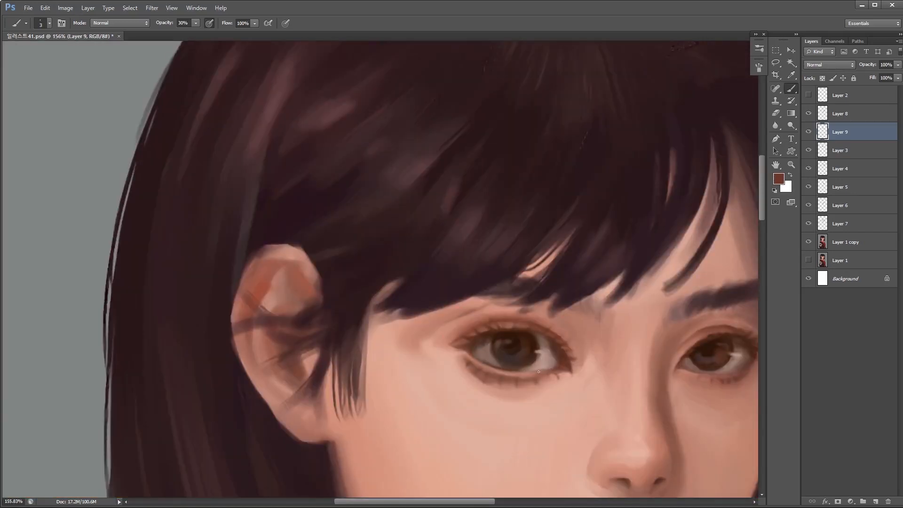
{"action": "left_click_drag", "start_coordinate": [534, 367], "coordinate": [527, 339]}
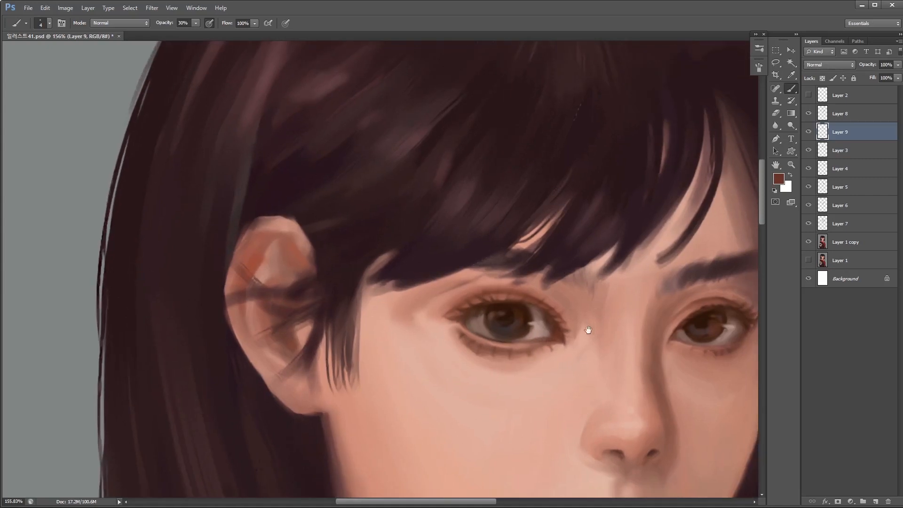
{"action": "left_click_drag", "start_coordinate": [588, 330], "coordinate": [448, 308]}
- Soften the lower lashes beneath the near eye with skin-toned strokes at 30% brush opacity
{"action": "scroll", "coordinate": [426, 277], "scroll_direction": "up", "scroll_amount": 2}
{"action": "scroll", "coordinate": [424, 251], "scroll_direction": "down", "scroll_amount": 4}
{"action": "key", "text": "bracketright"}
{"action": "key", "text": "bracketright"}
{"action": "key", "text": "bracketright"}
{"action": "key", "text": "bracketright"}
{"action": "key", "text": "bracketright"}
{"action": "key", "text": "bracketright"}
{"action": "key", "text": "bracketright"}
{"action": "left_click", "coordinate": [356, 306], "text": "alt"}
{"action": "key", "text": "bracketleft"}
{"action": "key", "text": "bracketleft"}
{"action": "left_click", "coordinate": [350, 305], "text": "alt"}
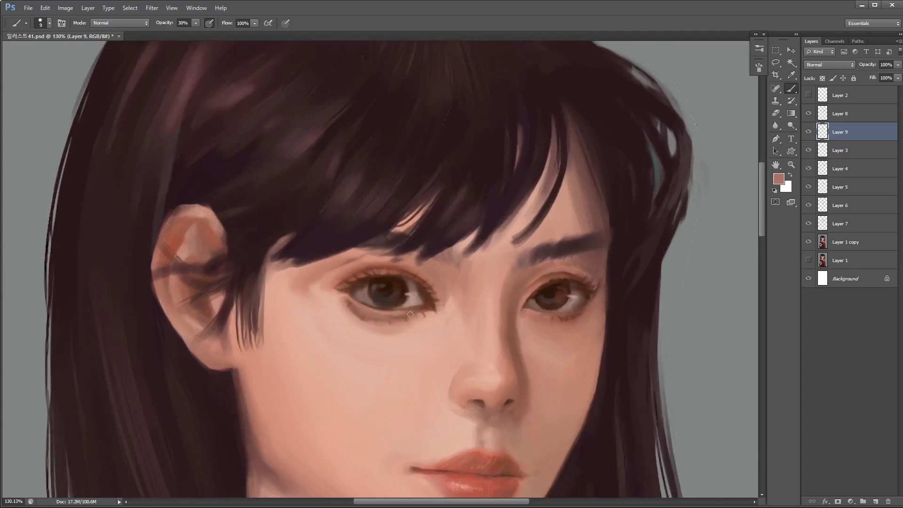
- Touch up the near eye's lower lid rim with fine skin-pink strokes at 30% opacity on Layer 9
{"action": "scroll", "coordinate": [396, 318], "scroll_direction": "up", "scroll_amount": 1}
{"action": "key", "text": "bracketleft"}
{"action": "key", "text": "bracketleft"}
{"action": "left_click", "coordinate": [380, 309], "text": "alt"}
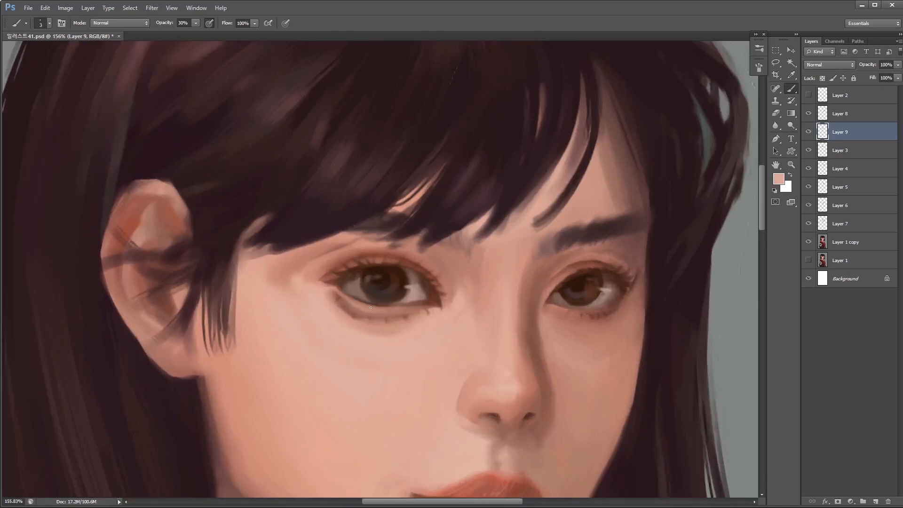
{"action": "left_click", "coordinate": [479, 477], "text": "alt"}
- Blend reddish-pink shading into the fold beneath the near eye with a soft 15 px brush
{"action": "key", "text": "bracketright"}
{"action": "key", "text": "bracketright"}
{"action": "key", "text": "bracketright"}
{"action": "key", "text": "bracketright"}
{"action": "key", "text": "bracketright"}
{"action": "key", "text": "bracketright"}
{"action": "left_click_drag", "start_coordinate": [336, 301], "coordinate": [365, 334]}
{"action": "left_click", "coordinate": [375, 327], "text": "alt"}
{"action": "left_click", "coordinate": [350, 312], "text": "alt"}
{"action": "left_click", "coordinate": [351, 310], "text": "alt"}
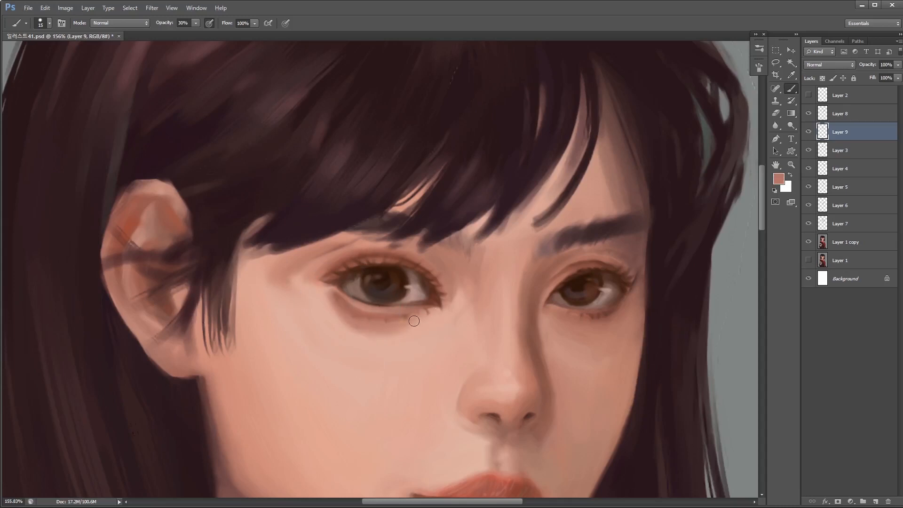
- Smooth the shadow below the near eye from its inner to outer corner with dusty-pink strokes at 30% opacity
{"action": "left_click", "coordinate": [427, 319], "text": "alt"}
{"action": "key", "text": "bracketright"}
{"action": "left_click", "coordinate": [351, 324], "text": "alt"}
{"action": "key", "text": "bracketleft"}
{"action": "left_click", "coordinate": [341, 306], "text": "alt"}
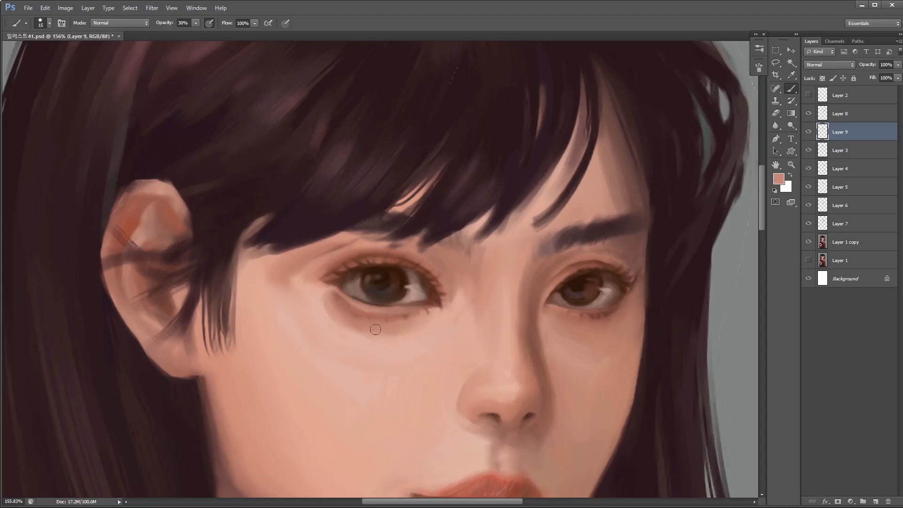
{"action": "key", "text": "bracketleft"}
{"action": "key", "text": "bracketleft"}
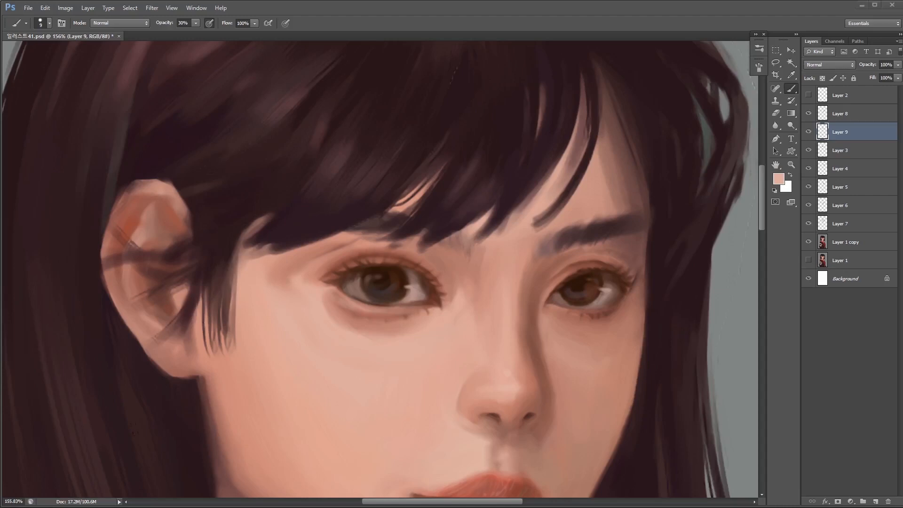
- Soften the skin beside the near eye's outer corner with peach strokes from a 15 to 25 px brush
{"action": "left_click", "coordinate": [520, 24]}
{"action": "left_click_drag", "start_coordinate": [300, 363], "coordinate": [371, 323]}
{"action": "left_click", "coordinate": [373, 323], "text": "ctrl"}
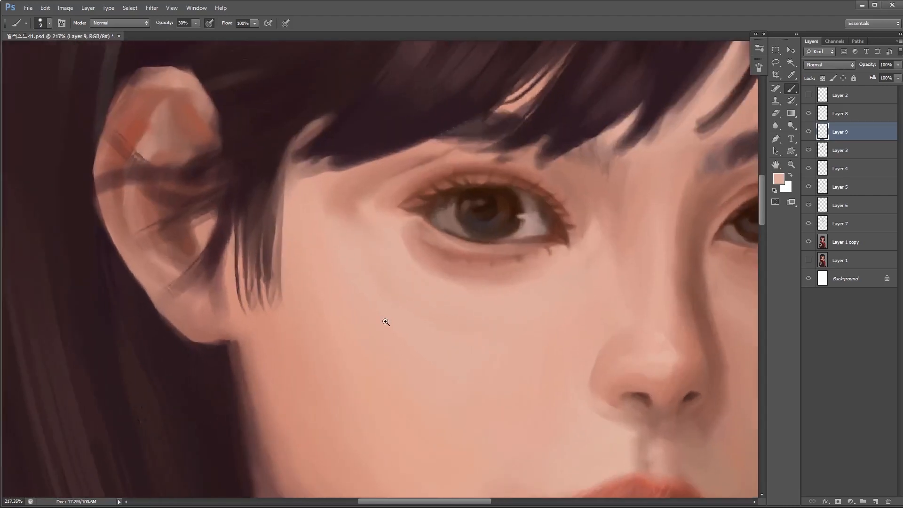
{"action": "left_click", "coordinate": [391, 320], "text": "ctrl"}
{"action": "left_click_drag", "start_coordinate": [454, 315], "coordinate": [421, 328]}
{"action": "left_click_drag", "start_coordinate": [427, 254], "coordinate": [389, 244]}
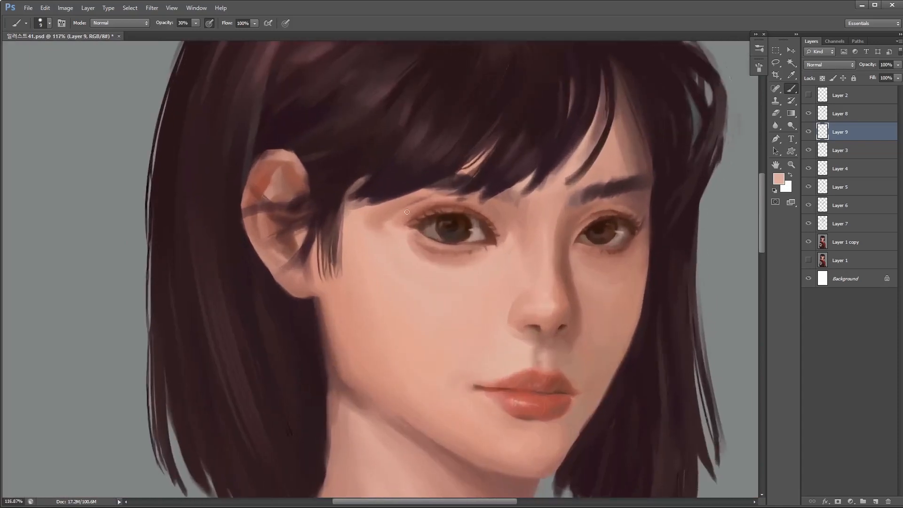
{"action": "left_click", "coordinate": [395, 214], "text": "alt"}
{"action": "key", "text": "]"}
{"action": "left_click", "coordinate": [359, 220], "text": "alt"}
{"action": "key", "text": "]"}
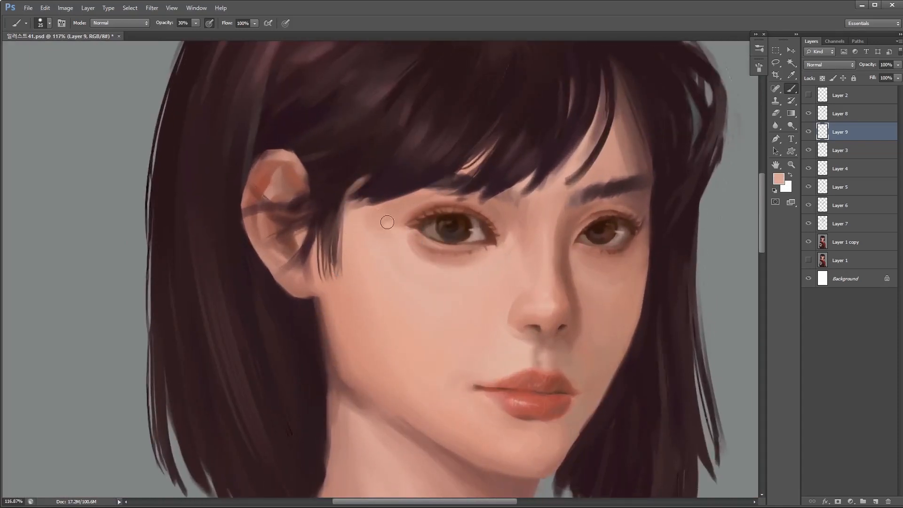
{"action": "mouse_move", "coordinate": [394, 222]}
{"action": "left_mouse_down"}
{"action": "mouse_move", "coordinate": [382, 242]}
{"action": "mouse_move", "coordinate": [369, 217]}
{"action": "mouse_move", "coordinate": [400, 215]}
{"action": "left_mouse_up"}
{"action": "key", "text": "["}
{"action": "key", "text": "]"}
{"action": "key", "text": "]"}
{"action": "key", "text": "]"}
{"action": "key", "text": "]"}
{"action": "key", "text": "]"}
{"action": "key", "text": "]"}
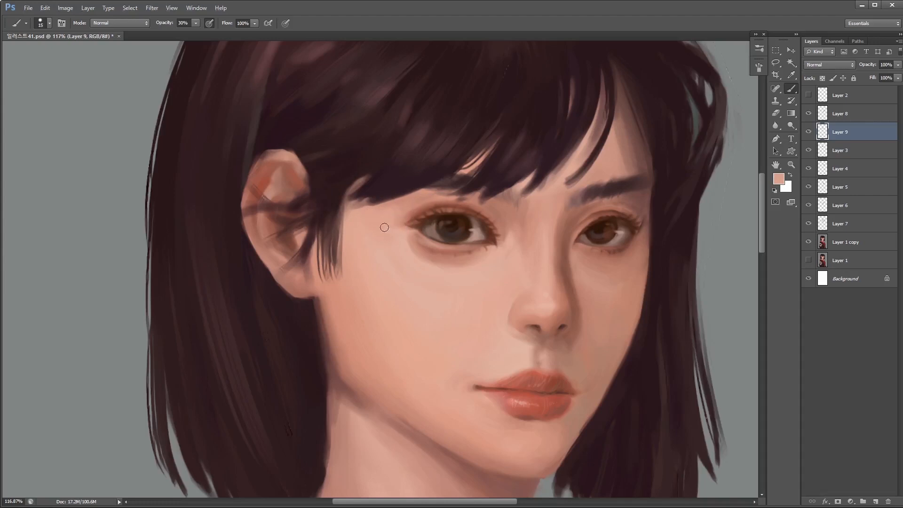
- Refine the near eye's outer corner and lower lid edge with fine skin-toned strokes
{"action": "scroll", "coordinate": [418, 247], "scroll_direction": "up", "scroll_amount": 2}
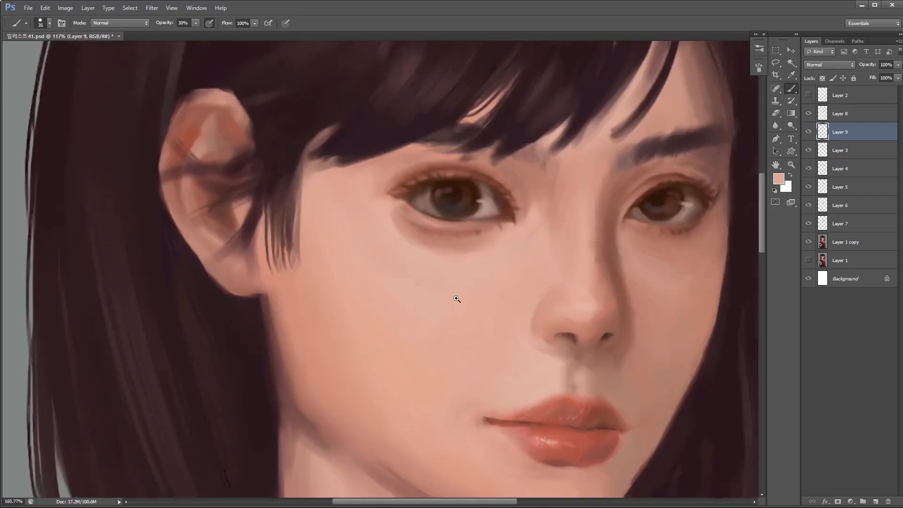
{"action": "key", "text": "["}
{"action": "key", "text": "["}
{"action": "key", "text": "["}
{"action": "key", "text": "["}
{"action": "key", "text": "["}
{"action": "key", "text": "["}
{"action": "key", "text": "["}
{"action": "key", "text": "["}
{"action": "key", "text": "["}
{"action": "key", "text": "["}
{"action": "left_click_drag", "start_coordinate": [458, 245], "coordinate": [499, 268]}
{"action": "key", "text": "["}
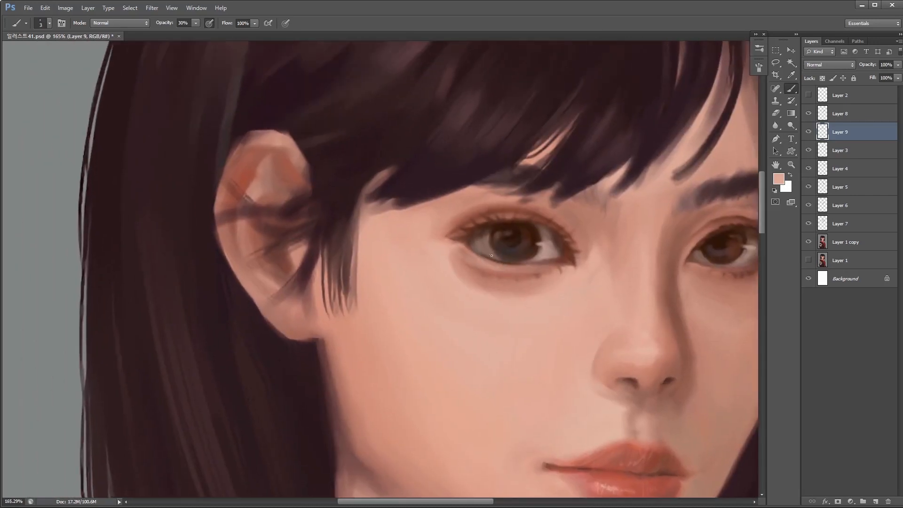
{"action": "key", "text": "]"}
{"action": "scroll", "coordinate": [530, 290], "scroll_direction": "down", "scroll_amount": 3}
{"action": "scroll", "coordinate": [530, 291], "scroll_direction": "up", "scroll_amount": 3}
{"action": "left_click", "coordinate": [464, 262], "text": "alt"}
{"action": "key", "text": "]"}
{"action": "left_click", "coordinate": [455, 244], "text": "alt"}
{"action": "left_click", "coordinate": [461, 257], "text": "alt"}
{"action": "left_click_drag", "start_coordinate": [468, 266], "coordinate": [536, 274]}
- Rework the fold beneath the near eye with progressively larger skin-toned strokes on Layer 9
{"action": "scroll", "coordinate": [568, 297], "scroll_direction": "up", "scroll_amount": 1}
{"action": "left_click", "coordinate": [482, 269], "text": "alt"}
{"action": "key", "text": "]"}
{"action": "key", "text": "]"}
{"action": "key", "text": "]"}
{"action": "key", "text": "]"}
{"action": "left_click", "coordinate": [470, 266], "text": "alt"}
{"action": "left_click", "coordinate": [568, 286], "text": "alt"}
{"action": "key", "text": "]"}
{"action": "mouse_move", "coordinate": [510, 294]}
{"action": "left_mouse_down"}
{"action": "mouse_move", "coordinate": [473, 294]}
{"action": "mouse_move", "coordinate": [562, 273]}
{"action": "left_mouse_up"}
{"action": "left_click", "coordinate": [501, 286], "text": "alt"}
{"action": "scroll", "coordinate": [545, 298], "scroll_direction": "down", "scroll_amount": 4}
{"action": "left_click", "coordinate": [483, 272], "text": "alt"}
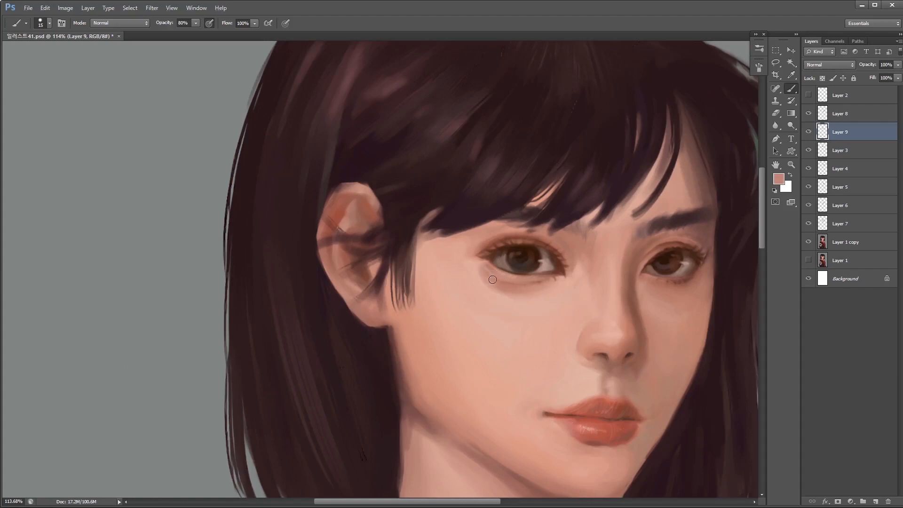
- Blend dusty-pink shading under the near eye with a 15 px brush at 80% opacity
{"action": "left_click", "coordinate": [487, 279], "text": "alt"}
{"action": "left_click_drag", "start_coordinate": [490, 285], "coordinate": [501, 289]}
{"action": "left_click", "coordinate": [513, 285], "text": "alt"}
{"action": "left_click", "coordinate": [495, 293], "text": "alt"}
{"action": "left_click", "coordinate": [530, 291], "text": "alt"}
{"action": "scroll", "coordinate": [530, 291], "scroll_direction": "down", "scroll_amount": 3}
{"action": "left_click", "coordinate": [517, 273], "text": "alt"}
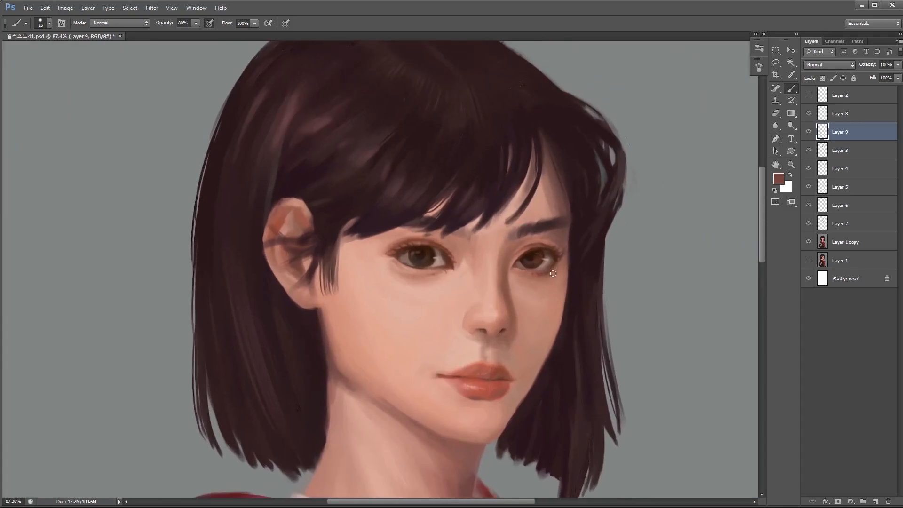
- Add reddish-brown shading along the far eye's lower lid at 80% brush opacity
{"action": "left_click", "coordinate": [547, 275], "text": "alt"}
{"action": "key", "text": "bracketleft"}
{"action": "left_click", "coordinate": [532, 282], "text": "alt"}
{"action": "left_click", "coordinate": [560, 268], "text": "alt"}
{"action": "key", "text": "bracketright"}
{"action": "key", "text": "bracketright"}
{"action": "key", "text": "bracketright"}
{"action": "key", "text": "bracketright"}
{"action": "left_click_drag", "start_coordinate": [395, 257], "coordinate": [485, 268]}
- Paint fine dark reddish-brown lashes fanning out from the near eye's outer corner at 100% opacity
{"action": "scroll", "coordinate": [484, 268], "scroll_direction": "up", "scroll_amount": 5}
{"action": "key", "text": "0"}
{"action": "key", "text": "bracketleft"}
{"action": "key", "text": "bracketleft"}
{"action": "key", "text": "bracketleft"}
{"action": "key", "text": "bracketleft"}
{"action": "key", "text": "bracketleft"}
{"action": "key", "text": "bracketleft"}
{"action": "left_click", "coordinate": [491, 258], "text": "alt"}
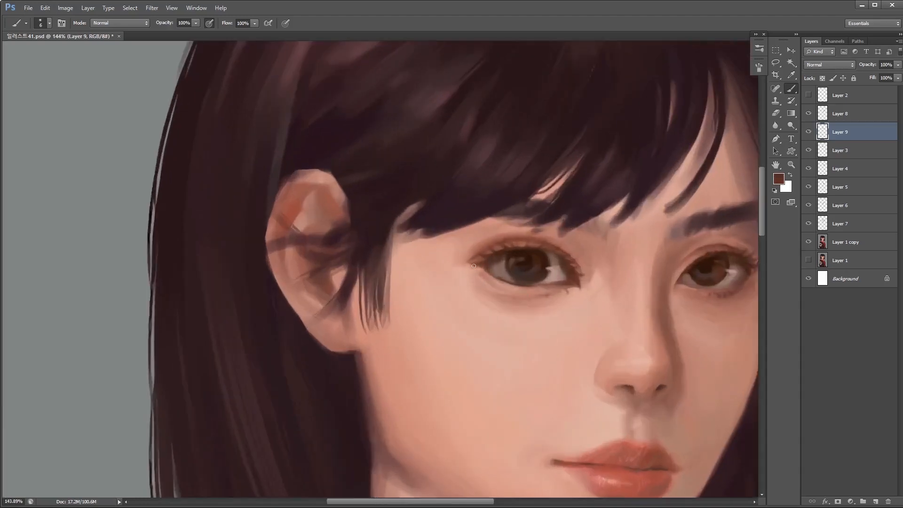
{"action": "left_click", "coordinate": [480, 265], "text": "alt"}
{"action": "key", "text": "bracketleft"}
{"action": "key", "text": "bracketleft"}
{"action": "scroll", "coordinate": [488, 266], "scroll_direction": "up", "scroll_amount": 2}
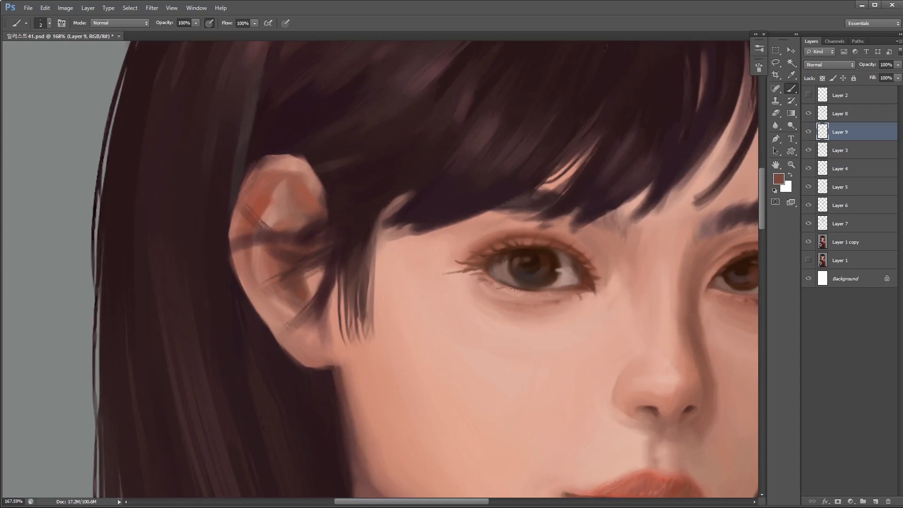
- Paint thin dark lashes at the far eye's outer corner with a 3 to 4 px brush
{"action": "scroll", "coordinate": [486, 278], "scroll_direction": "down", "scroll_amount": 2}
{"action": "left_click", "coordinate": [543, 266], "text": "alt"}
{"action": "key", "text": "bracketright"}
{"action": "key", "text": "bracketright"}
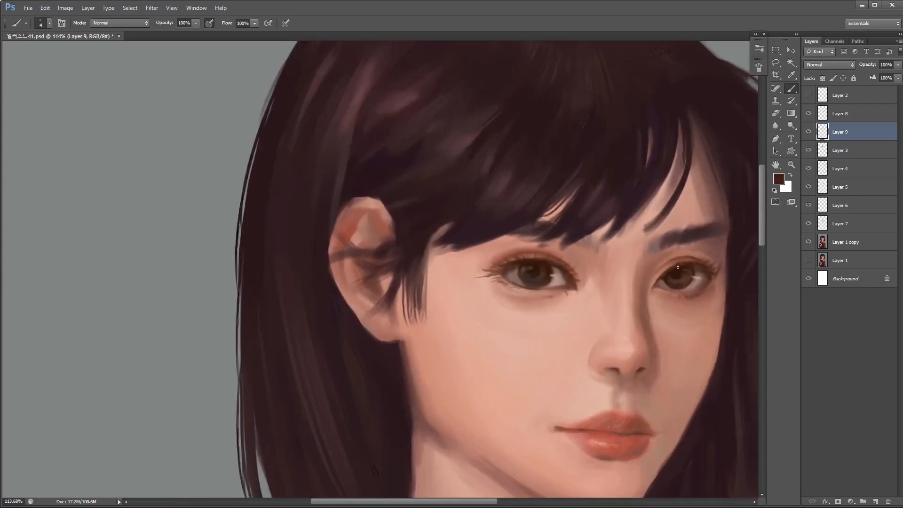
{"action": "left_click", "coordinate": [722, 261], "text": "alt"}
{"action": "scroll", "coordinate": [439, 238], "scroll_direction": "down", "scroll_amount": 2}
{"action": "scroll", "coordinate": [550, 266], "scroll_direction": "up", "scroll_amount": 1}
{"action": "scroll", "coordinate": [550, 266], "scroll_direction": "up", "scroll_amount": 2}
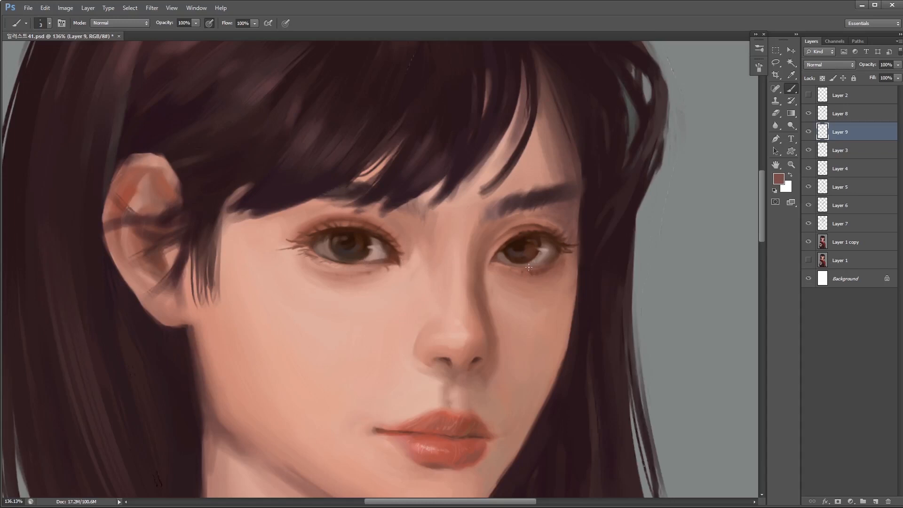
- Refine the far eye's lower iris edge, lid line and lashes with fine brown and dusty-red strokes
{"action": "left_click", "coordinate": [555, 248], "text": "alt"}
{"action": "key", "text": "bracketright"}
{"action": "scroll", "coordinate": [555, 249], "scroll_direction": "up", "scroll_amount": 3}
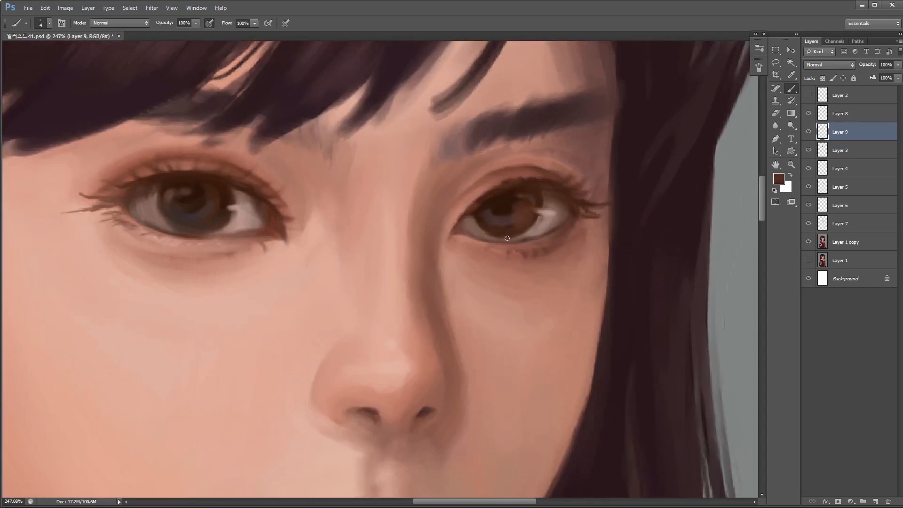
{"action": "left_click_drag", "start_coordinate": [527, 226], "coordinate": [539, 223]}
{"action": "left_click", "coordinate": [534, 227], "text": "alt"}
{"action": "scroll", "coordinate": [507, 258], "scroll_direction": "down", "scroll_amount": 3}
{"action": "left_click", "coordinate": [506, 256], "text": "alt"}
{"action": "scroll", "coordinate": [512, 252], "scroll_direction": "up", "scroll_amount": 3}
{"action": "key", "text": "bracketleft"}
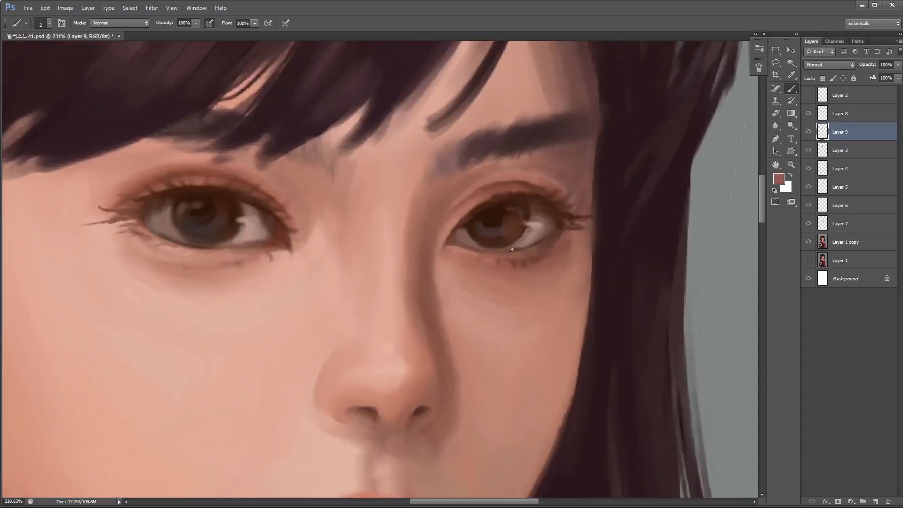
{"action": "left_click", "coordinate": [558, 221], "text": "alt"}
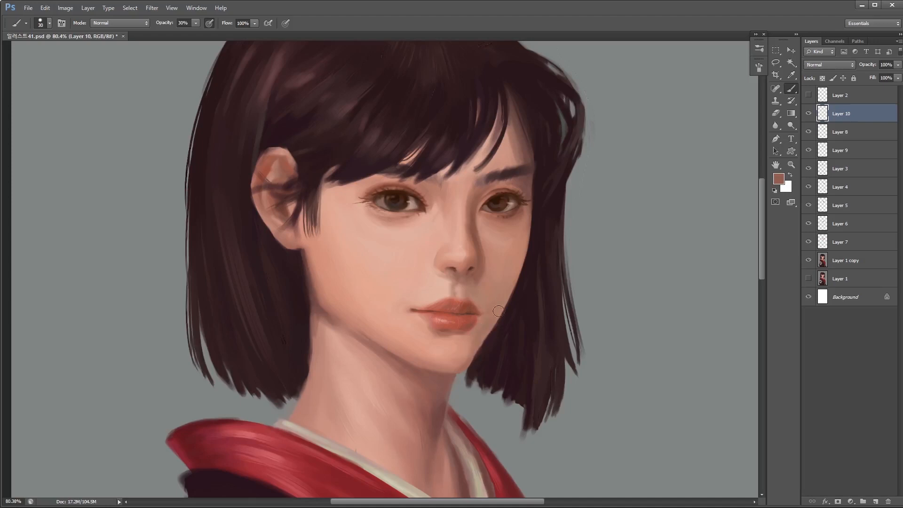
- Shade the far edge of the cheek and jaw on Layer 10 with reddish brown, using a 30 px brush at 30% opacity
{"action": "left_click_drag", "start_coordinate": [516, 275], "coordinate": [501, 288]}
{"action": "mouse_move", "coordinate": [519, 258]}
{"action": "left_mouse_down"}
{"action": "mouse_move", "coordinate": [498, 284]}
{"action": "mouse_move", "coordinate": [525, 247]}
{"action": "mouse_move", "coordinate": [495, 324]}
{"action": "left_mouse_up"}
{"action": "mouse_move", "coordinate": [528, 235]}
{"action": "left_mouse_down"}
{"action": "mouse_move", "coordinate": [487, 331]}
{"action": "mouse_move", "coordinate": [497, 328]}
{"action": "mouse_move", "coordinate": [499, 342]}
{"action": "mouse_move", "coordinate": [484, 358]}
{"action": "mouse_move", "coordinate": [519, 296]}
{"action": "mouse_move", "coordinate": [486, 287]}
{"action": "mouse_move", "coordinate": [529, 238]}
{"action": "left_mouse_up"}
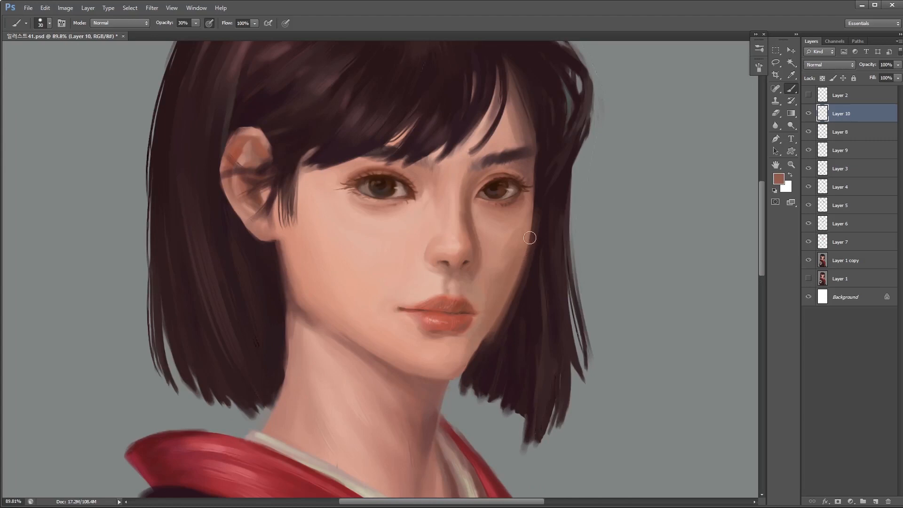
- Soften the far cheek shading on Layer 10 with a 30 px Eraser at 30% opacity
{"action": "key", "text": "e"}
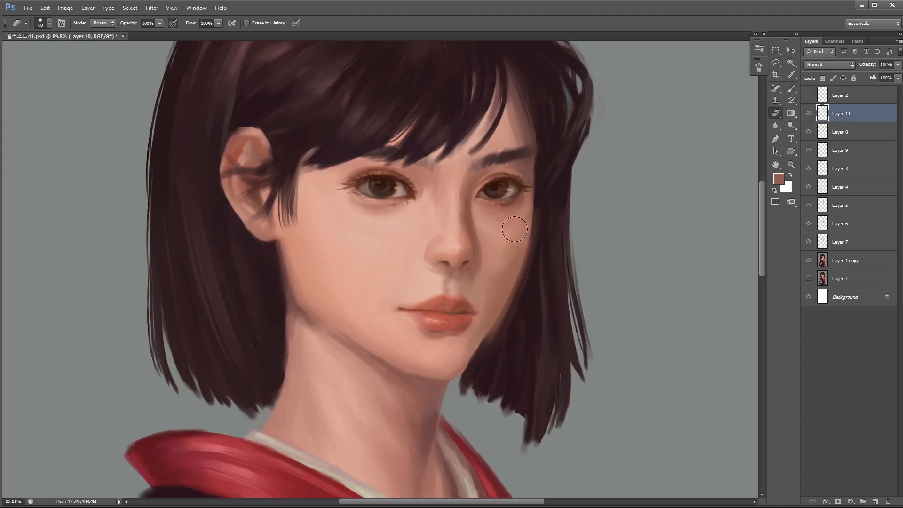
{"action": "key", "text": "bracketleft"}
{"action": "key", "text": "3"}
{"action": "key", "text": "bracketleft"}
{"action": "key", "text": "bracketleft"}
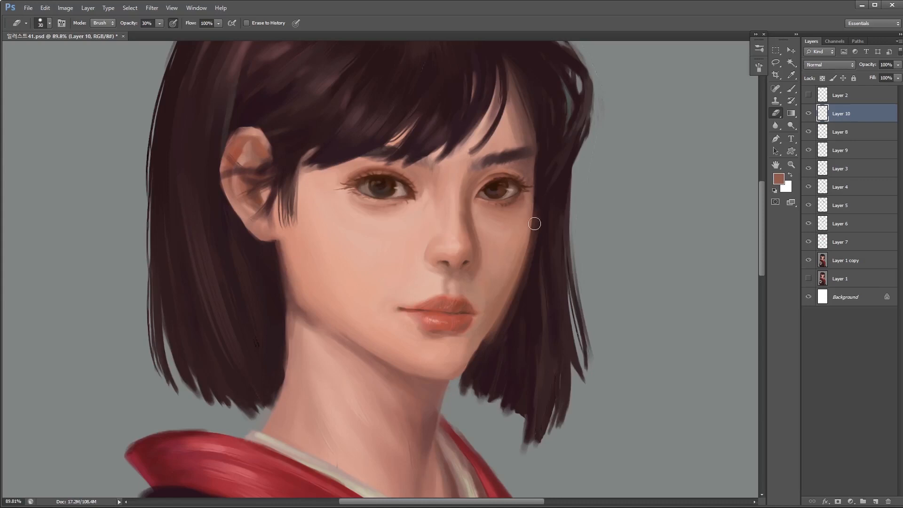
- Darken the hair edge along the far cheek with a 10 px near-black brown brush at 30% opacity
{"action": "key", "text": "b"}
{"action": "left_click", "coordinate": [519, 293], "text": "alt"}
{"action": "key", "text": "bracketleft"}
{"action": "key", "text": "bracketleft"}
{"action": "key", "text": "bracketleft"}
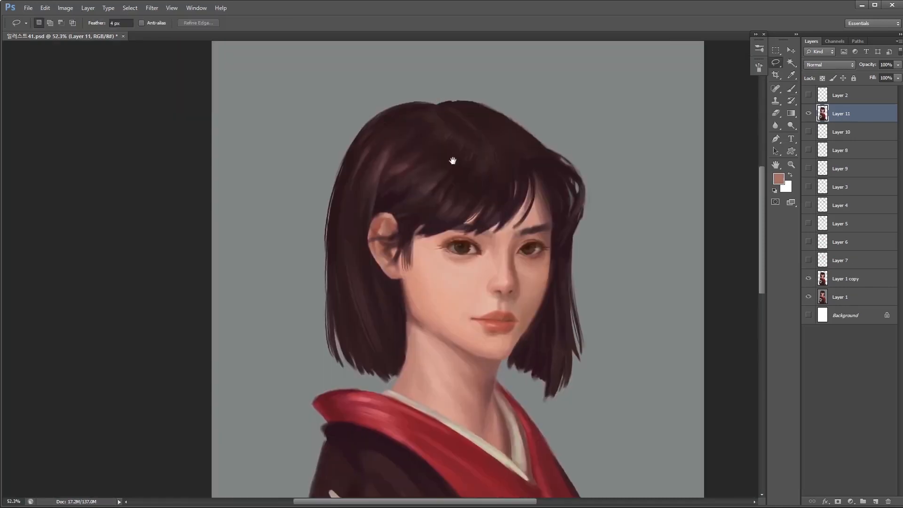
- Copy the rear section of hair onto a new layer, and make Layer 11 active for erasing
{"action": "left_click_drag", "start_coordinate": [431, 86], "coordinate": [316, 360]}
{"action": "mouse_move", "coordinate": [430, 322]}
{"action": "left_mouse_down"}
{"action": "mouse_move", "coordinate": [459, 68]}
{"action": "mouse_move", "coordinate": [451, 71]}
{"action": "left_mouse_up"}
{"action": "key", "text": "ctrl+j"}
{"action": "key", "text": "v"}
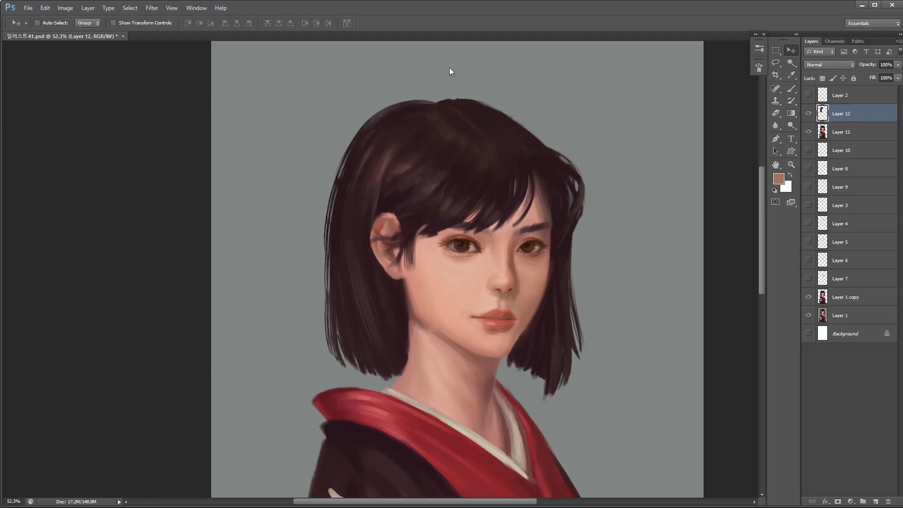
{"action": "key", "text": "e"}
{"action": "left_click", "coordinate": [830, 132]}
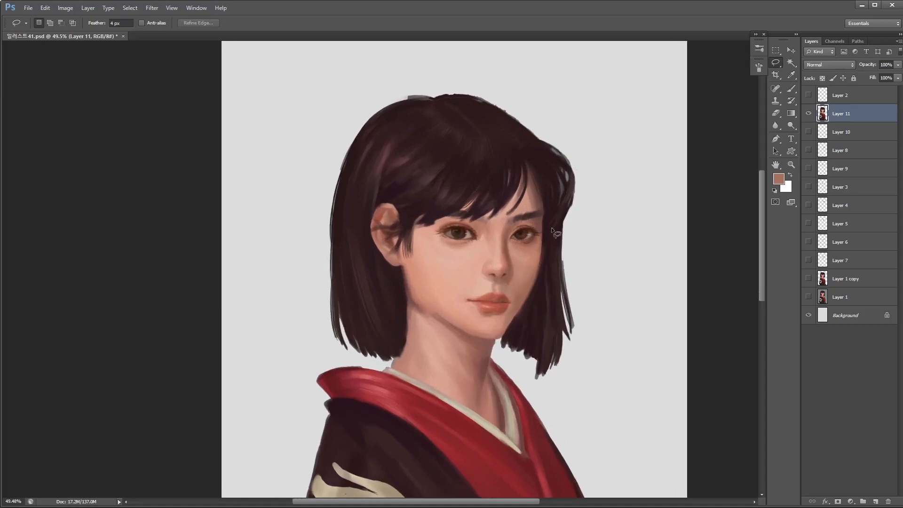
- Select the hair section on the far side of the face and copy it onto a new layer for moving
{"action": "mouse_move", "coordinate": [602, 259]}
{"action": "left_mouse_down"}
{"action": "mouse_move", "coordinate": [511, 371]}
{"action": "mouse_move", "coordinate": [584, 201]}
{"action": "left_mouse_up"}
{"action": "key", "text": "ctrl+j"}
{"action": "key", "text": "v"}
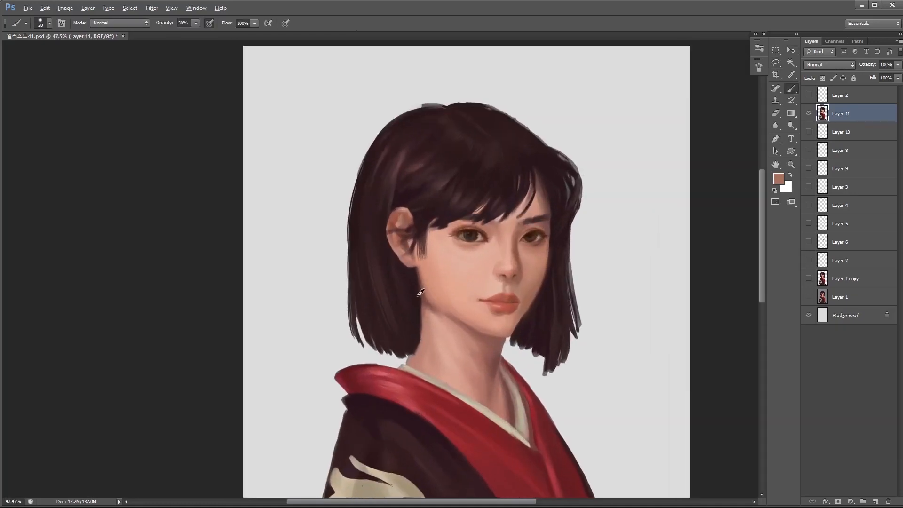
- Shade beneath the jawline on Layer 11 with dusty-red strokes from a 25 px brush at 30% opacity
{"action": "left_click", "coordinate": [420, 293], "text": "alt"}
{"action": "key", "text": "bracketright"}
{"action": "key", "text": "bracketright"}
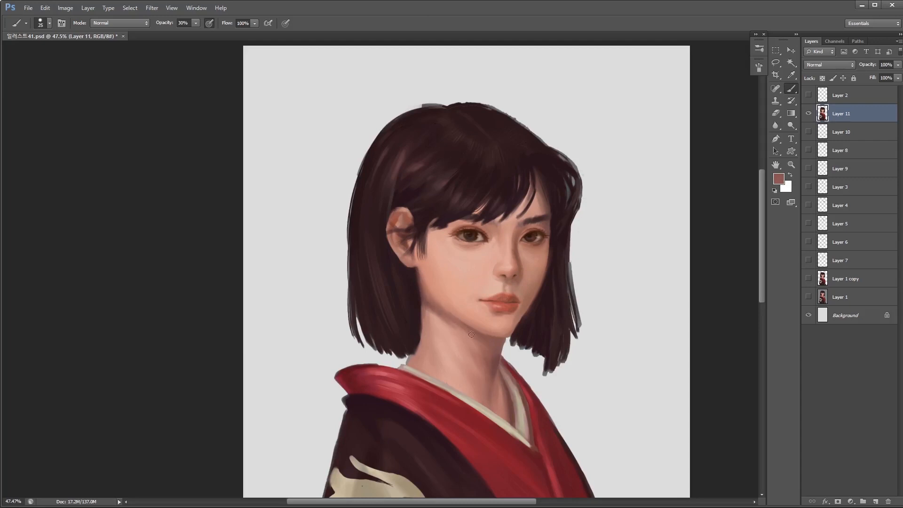
{"action": "scroll", "coordinate": [511, 334], "scroll_direction": "up", "scroll_amount": 3}
{"action": "left_click", "coordinate": [510, 347], "text": "alt"}
- Clean up the edge beneath the chin and beside the neck with a smaller Eraser
{"action": "key", "text": "e"}
{"action": "key", "text": "bracketleft"}
{"action": "key", "text": "bracketleft"}
{"action": "left_click_drag", "start_coordinate": [499, 365], "coordinate": [502, 351]}
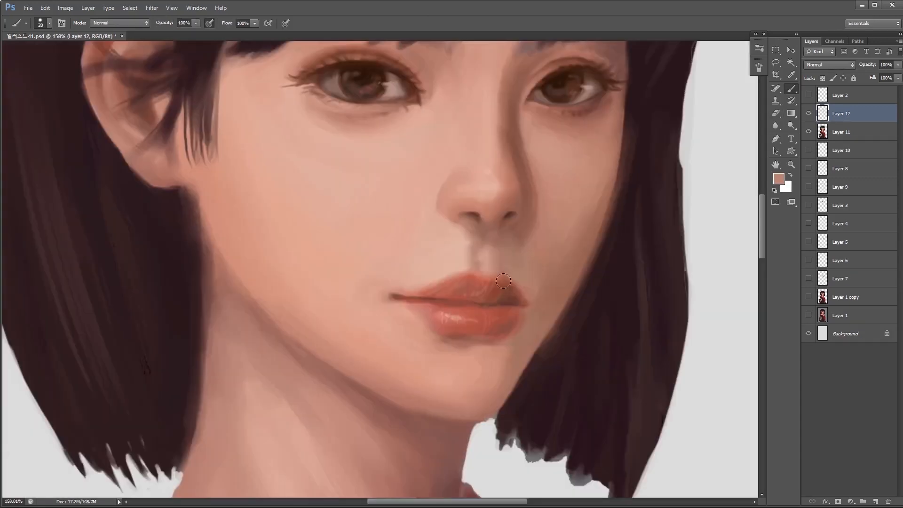
- Rework the upper lip and paint a pale sliver of teeth between the lips on Layer 12
{"action": "left_click_drag", "start_coordinate": [491, 273], "coordinate": [517, 266]}
{"action": "left_click", "coordinate": [522, 417], "text": "alt"}
{"action": "key", "text": "5"}
{"action": "mouse_move", "coordinate": [494, 295]}
{"action": "left_mouse_down"}
{"action": "mouse_move", "coordinate": [482, 294]}
{"action": "mouse_move", "coordinate": [505, 295]}
{"action": "left_mouse_up"}
{"action": "scroll", "coordinate": [499, 295], "scroll_direction": "up", "scroll_amount": 1}
{"action": "left_click", "coordinate": [505, 296], "text": "alt"}
{"action": "key", "text": "0"}
{"action": "scroll", "coordinate": [506, 304], "scroll_direction": "down", "scroll_amount": 6}
{"action": "scroll", "coordinate": [507, 304], "scroll_direction": "up", "scroll_amount": 5}
{"action": "scroll", "coordinate": [508, 301], "scroll_direction": "up", "scroll_amount": 1}
{"action": "left_click", "coordinate": [507, 297], "text": "alt"}
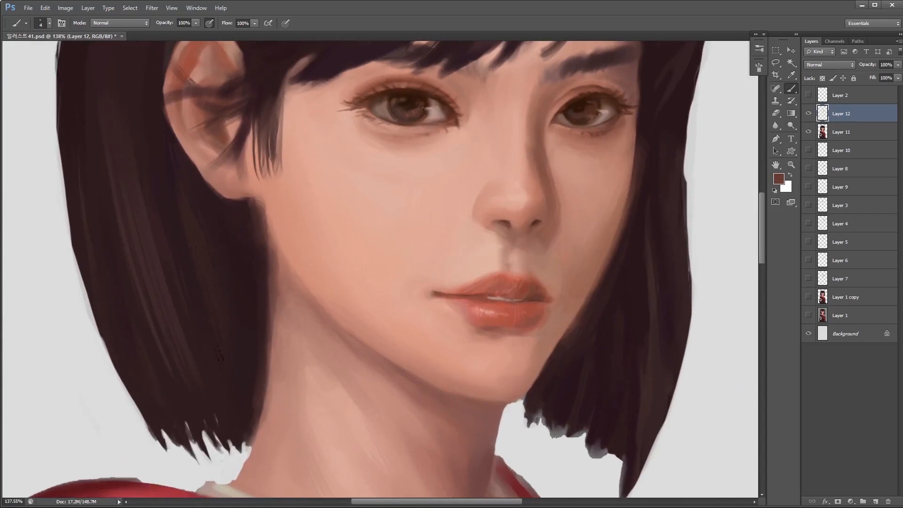
- Refine the lip parting and teeth edges with fine reddish-brown strokes from a 3 to 4 px brush
{"action": "scroll", "coordinate": [526, 310], "scroll_direction": "up", "scroll_amount": 2}
{"action": "left_click", "coordinate": [542, 286], "text": "alt"}
{"action": "key", "text": "bracketleft"}
{"action": "left_click", "coordinate": [525, 284], "text": "alt"}
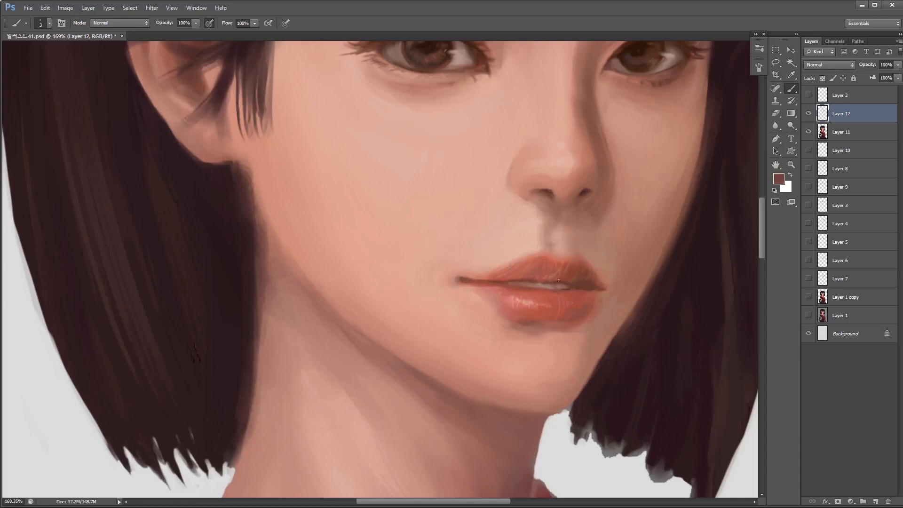
{"action": "scroll", "coordinate": [523, 283], "scroll_direction": "down", "scroll_amount": 7}
{"action": "scroll", "coordinate": [565, 286], "scroll_direction": "up", "scroll_amount": 6}
{"action": "key", "text": "bracketright"}
{"action": "left_click", "coordinate": [566, 287], "text": "alt"}
{"action": "scroll", "coordinate": [564, 288], "scroll_direction": "down", "scroll_amount": 8}
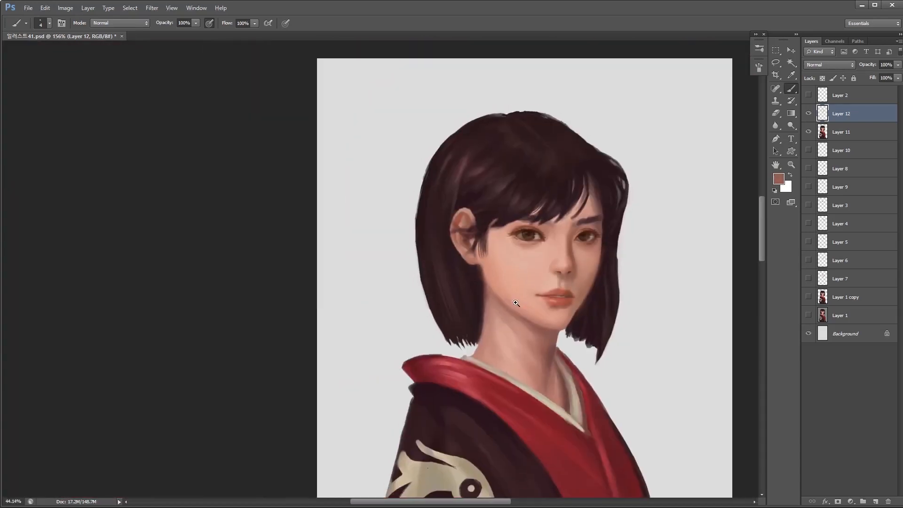
- Touch up the seam between the lips on Layer 12 with reddish-brown dabs from a 5 px brush at 100% opacity
{"action": "scroll", "coordinate": [562, 296], "scroll_direction": "up", "scroll_amount": 6}
{"action": "key", "text": "bracketright"}
{"action": "left_click", "coordinate": [566, 291], "text": "alt"}
{"action": "left_click", "coordinate": [560, 292], "text": "alt"}
{"action": "left_click", "coordinate": [560, 291], "text": "alt"}
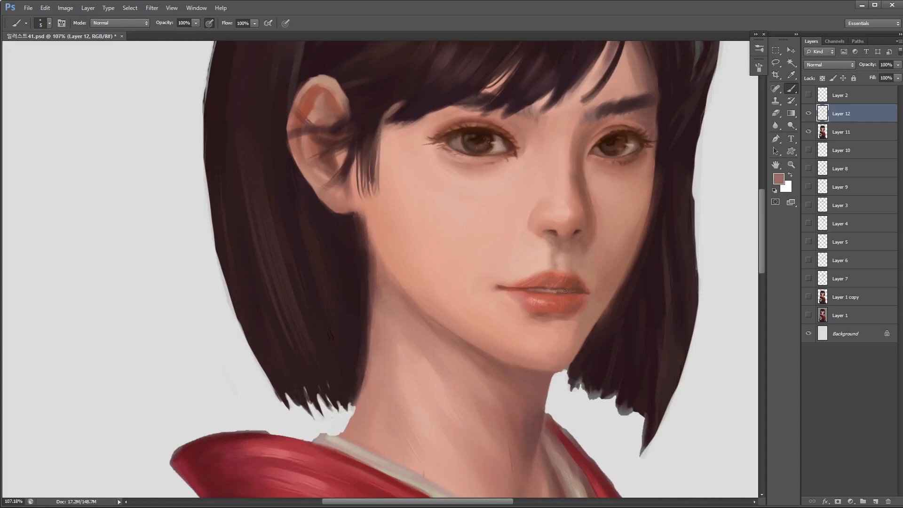
{"action": "scroll", "coordinate": [560, 291], "scroll_direction": "down", "scroll_amount": 8}
{"action": "scroll", "coordinate": [570, 285], "scroll_direction": "up", "scroll_amount": 7}
{"action": "left_click", "coordinate": [570, 285], "text": "alt"}
{"action": "key", "text": "bracketleft"}
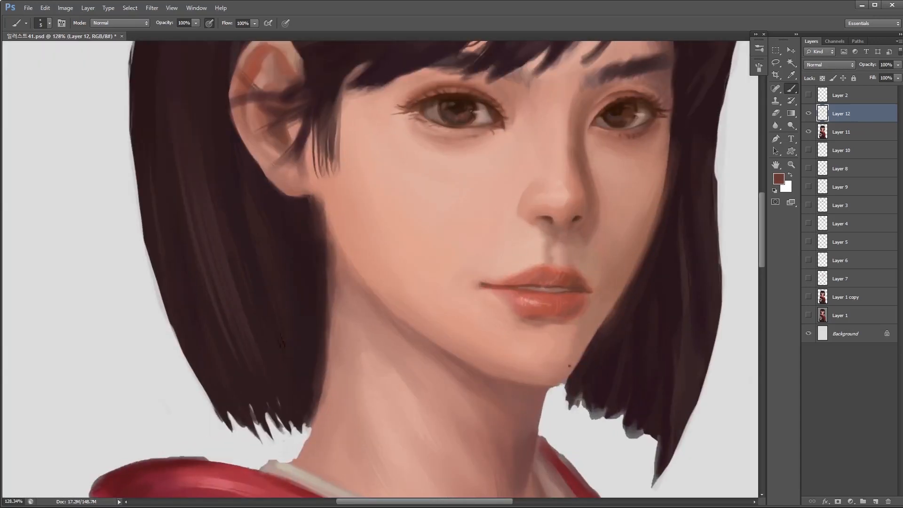
- Darken the line between the lips along the teeth with a 3 px dark-red brush at 70% opacity
{"action": "scroll", "coordinate": [518, 303], "scroll_direction": "up", "scroll_amount": 5}
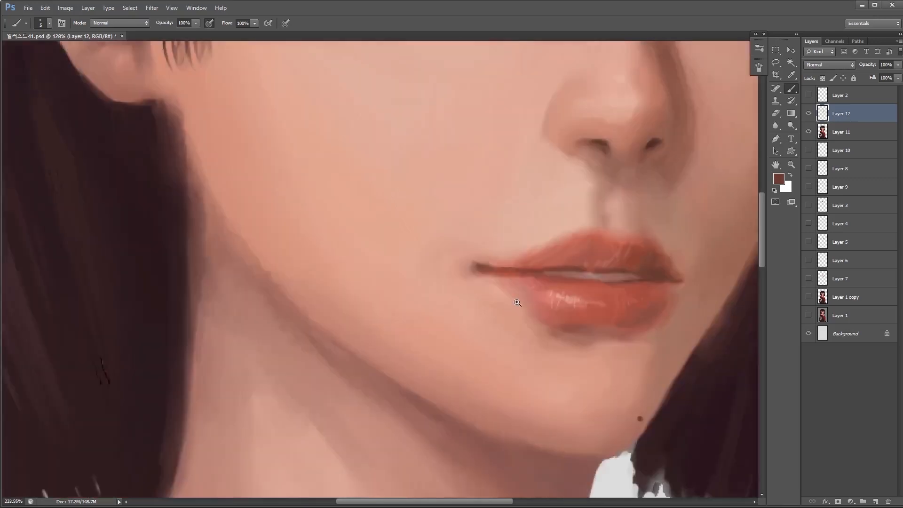
{"action": "mouse_move", "coordinate": [566, 279]}
{"action": "left_mouse_down"}
{"action": "mouse_move", "coordinate": [580, 280]}
{"action": "mouse_move", "coordinate": [511, 298]}
{"action": "left_mouse_up"}
{"action": "left_click", "coordinate": [606, 364], "text": "alt"}
{"action": "key", "text": "["}
{"action": "key", "text": "7"}
{"action": "key", "text": "]"}
{"action": "left_click", "coordinate": [435, 292], "text": "alt"}
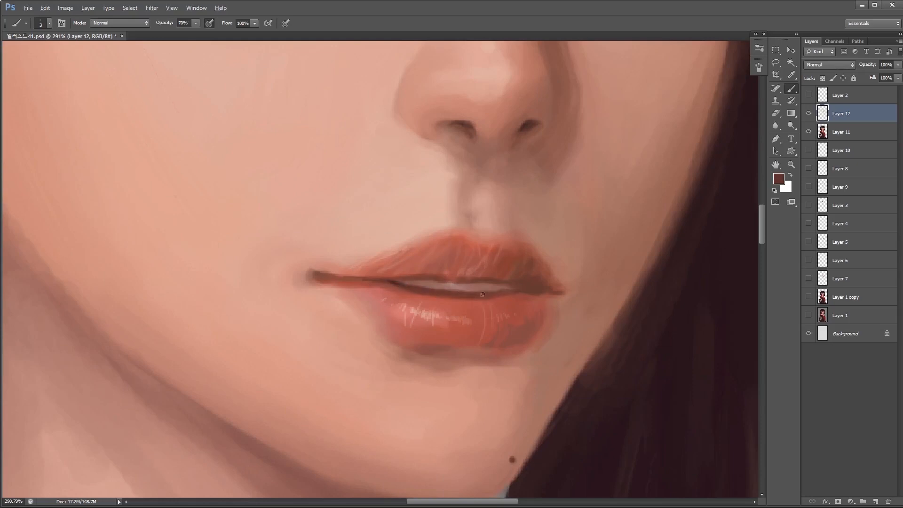
- Rework the gap around the teeth and the upper lip's lower edge with reddish-brown strokes from a 3 to 6 px brush
{"action": "scroll", "coordinate": [525, 290], "scroll_direction": "down", "scroll_amount": 3}
{"action": "key", "text": "]"}
{"action": "left_click", "coordinate": [529, 288], "text": "alt"}
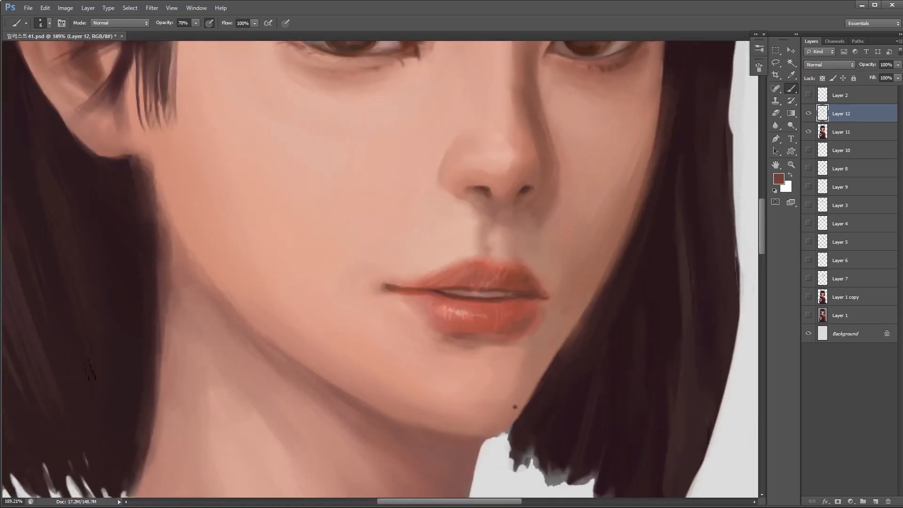
{"action": "scroll", "coordinate": [500, 318], "scroll_direction": "up", "scroll_amount": 3}
{"action": "left_click", "coordinate": [481, 292], "text": "alt"}
{"action": "key", "text": "["}
{"action": "key", "text": "["}
{"action": "left_click_drag", "start_coordinate": [482, 287], "coordinate": [434, 282]}
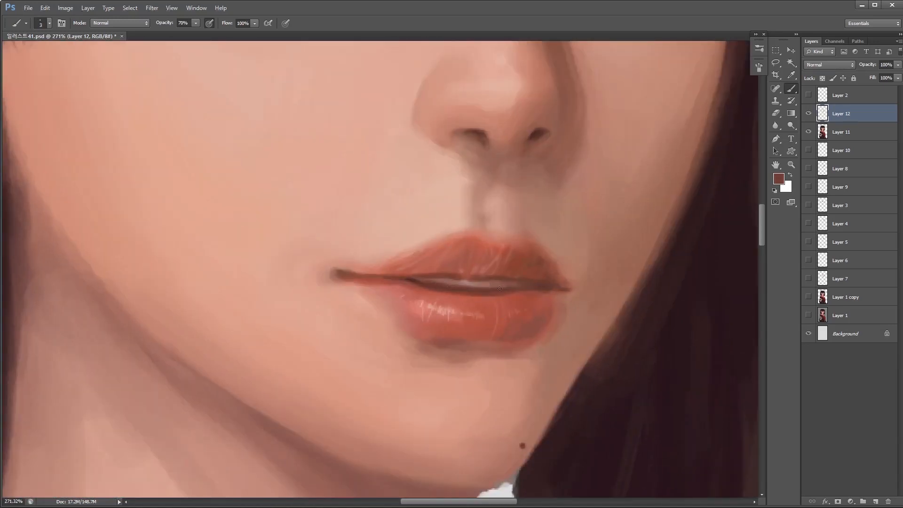
- Merge Layer 12 into Layer 11, then lasso the mouth and copy it onto its own layer for repositioning
{"action": "scroll", "coordinate": [537, 287], "scroll_direction": "down", "scroll_amount": 3}
{"action": "key", "text": "ctrl+e"}
{"action": "key", "text": "l"}
{"action": "mouse_move", "coordinate": [527, 242]}
{"action": "left_mouse_down"}
{"action": "mouse_move", "coordinate": [431, 348]}
{"action": "mouse_move", "coordinate": [531, 228]}
{"action": "left_mouse_up"}
{"action": "key", "text": "ctrl+j"}
{"action": "key", "text": "v"}
{"action": "scroll", "coordinate": [530, 228], "scroll_direction": "down", "scroll_amount": 5}
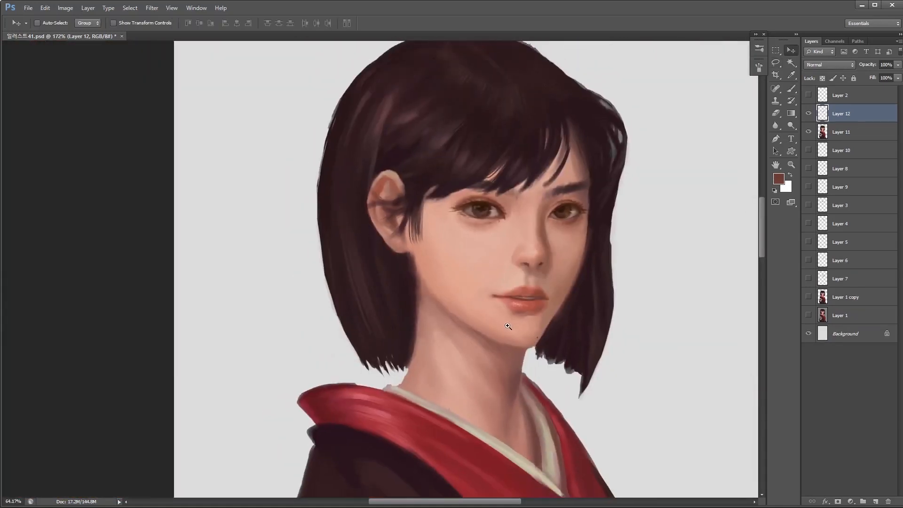
- Refine the teeth, lip parting and lower-lip edge on the mouth layer with fine strokes from a 2 to 3 px brush at 70% opacity
{"action": "scroll", "coordinate": [503, 325], "scroll_direction": "up", "scroll_amount": 5}
{"action": "key", "text": "b"}
{"action": "scroll", "coordinate": [492, 319], "scroll_direction": "up", "scroll_amount": 4}
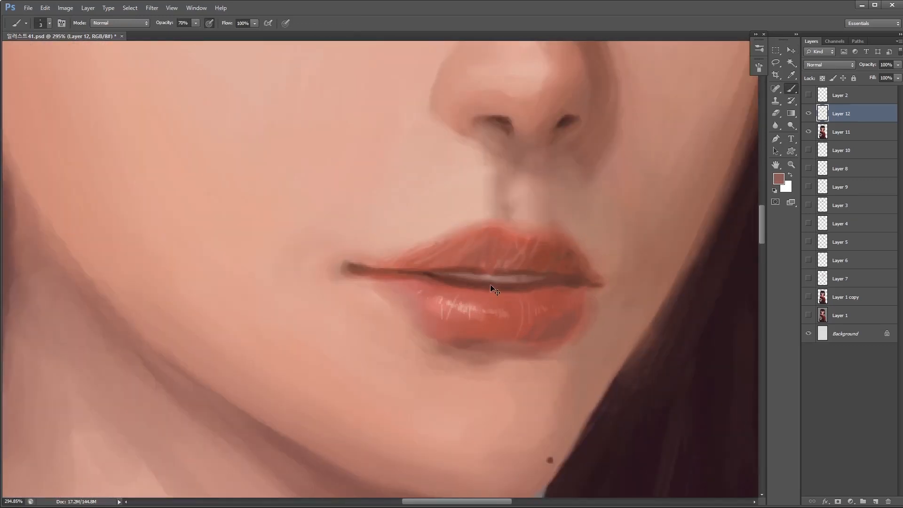
{"action": "scroll", "coordinate": [489, 284], "scroll_direction": "up", "scroll_amount": 2}
{"action": "scroll", "coordinate": [518, 287], "scroll_direction": "down", "scroll_amount": 1}
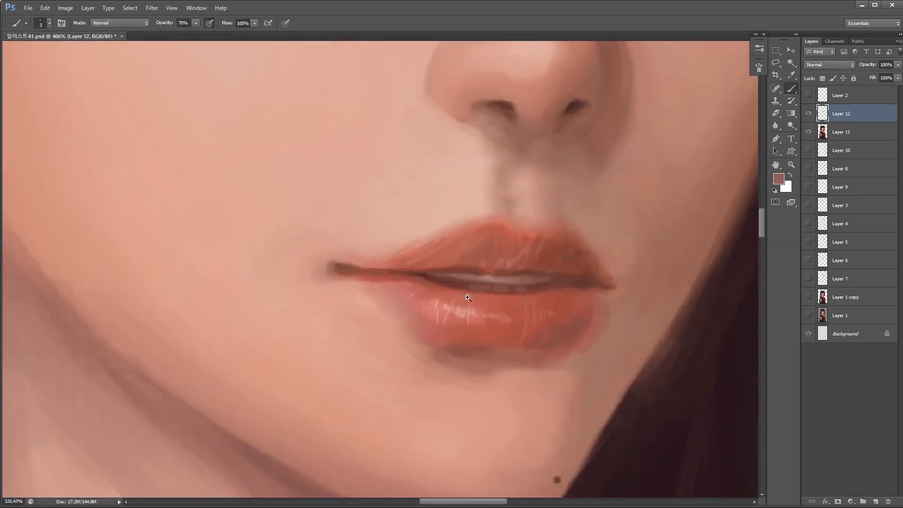
{"action": "left_click", "coordinate": [426, 273], "text": "alt"}
{"action": "left_click_drag", "start_coordinate": [566, 305], "coordinate": [451, 311]}
{"action": "left_click", "coordinate": [567, 308], "text": "alt"}
{"action": "left_click", "coordinate": [540, 300], "text": "alt"}
{"action": "left_click", "coordinate": [540, 300], "text": "alt"}
{"action": "left_click", "coordinate": [515, 293], "text": "alt"}
{"action": "left_click_drag", "start_coordinate": [566, 274], "coordinate": [542, 282]}
{"action": "left_click_drag", "start_coordinate": [548, 339], "coordinate": [496, 339]}
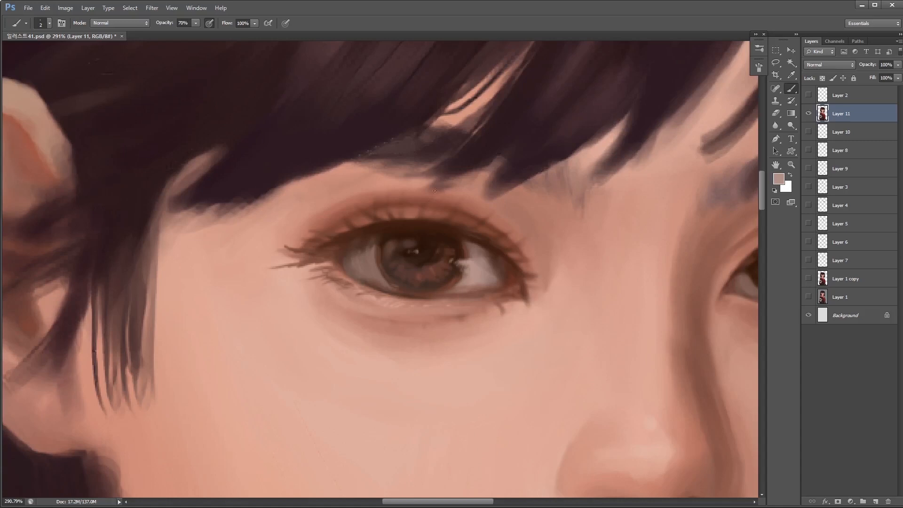
- Paint small pale-pink catchlights in the irises on Layer 11 with a 2 px brush at 70% opacity
{"action": "left_click", "coordinate": [420, 254]}
{"action": "left_click", "coordinate": [428, 255]}
{"action": "mouse_move", "coordinate": [429, 279]}
{"action": "left_mouse_down"}
{"action": "mouse_move", "coordinate": [352, 254]}
{"action": "mouse_move", "coordinate": [426, 214]}
{"action": "left_mouse_up"}
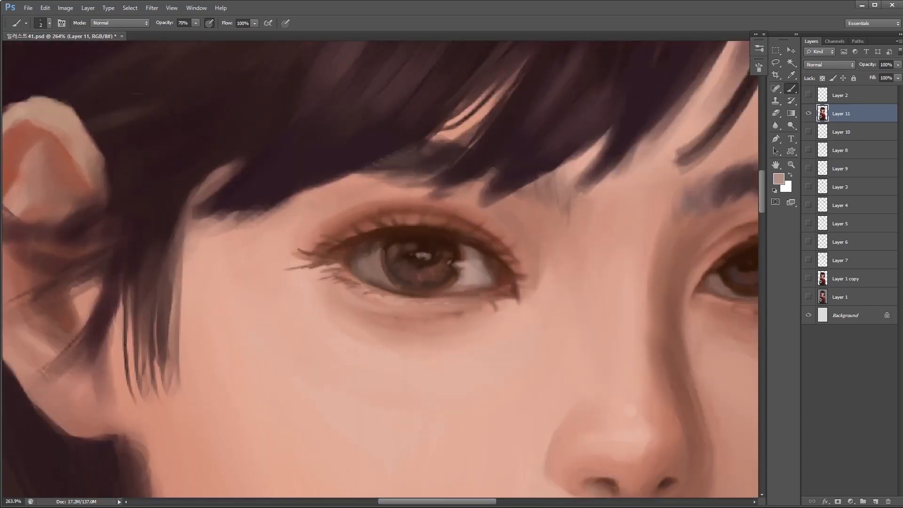
{"action": "left_click_drag", "start_coordinate": [412, 305], "coordinate": [455, 294]}
{"action": "left_click_drag", "start_coordinate": [723, 269], "coordinate": [732, 266]}
{"action": "mouse_move", "coordinate": [611, 355]}
{"action": "left_mouse_down"}
{"action": "mouse_move", "coordinate": [530, 362]}
{"action": "mouse_move", "coordinate": [707, 357]}
{"action": "left_mouse_up"}
- Refine the iris tones and reflections around the catchlights with small dabs, varying the brush size
{"action": "left_click", "coordinate": [435, 274], "text": "alt"}
{"action": "key", "text": "]"}
{"action": "key", "text": "]"}
{"action": "key", "text": "bracketleft"}
{"action": "key", "text": "bracketleft"}
{"action": "left_click", "coordinate": [438, 273], "text": "alt"}
{"action": "left_click", "coordinate": [417, 274], "text": "alt"}
{"action": "left_click", "coordinate": [425, 281], "text": "alt"}
{"action": "left_click_drag", "start_coordinate": [427, 274], "coordinate": [426, 285]}
{"action": "mouse_move", "coordinate": [404, 320]}
{"action": "left_mouse_down"}
{"action": "mouse_move", "coordinate": [338, 347]}
{"action": "mouse_move", "coordinate": [492, 372]}
{"action": "mouse_move", "coordinate": [461, 286]}
{"action": "left_mouse_up"}
{"action": "left_click", "coordinate": [447, 256], "text": "alt"}
{"action": "key", "text": "bracketleft"}
{"action": "left_click_drag", "start_coordinate": [473, 318], "coordinate": [492, 319]}
- Warm the bridge and shadow side of the nose with reddish strokes from a 15 px brush, lowering the opacity to 40%
{"action": "left_click", "coordinate": [432, 390], "text": "alt"}
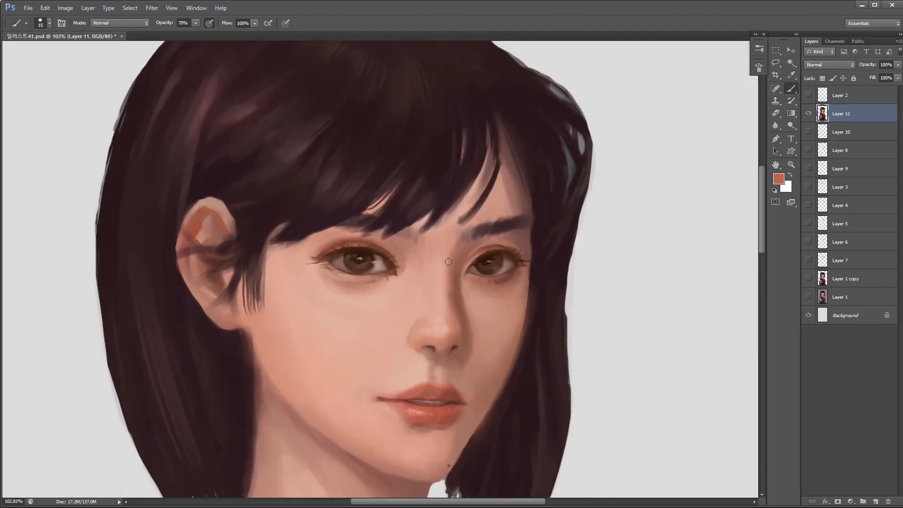
{"action": "left_click_drag", "start_coordinate": [449, 264], "coordinate": [444, 264]}
{"action": "left_click", "coordinate": [443, 264], "text": "alt"}
{"action": "key", "text": "4"}
{"action": "mouse_move", "coordinate": [472, 319]}
{"action": "left_mouse_down"}
{"action": "mouse_move", "coordinate": [407, 319]}
{"action": "mouse_move", "coordinate": [466, 318]}
{"action": "left_mouse_up"}
{"action": "left_click", "coordinate": [446, 317], "text": "alt"}
- Define the nostril and underside of the nose with brownish-red strokes from a 4 to 6 px brush at 40% opacity
{"action": "key", "text": "]"}
{"action": "key", "text": "bracketleft"}
{"action": "key", "text": "bracketleft"}
{"action": "key", "text": "bracketleft"}
{"action": "key", "text": "bracketleft"}
{"action": "key", "text": "bracketleft"}
{"action": "left_click", "coordinate": [446, 343], "text": "alt"}
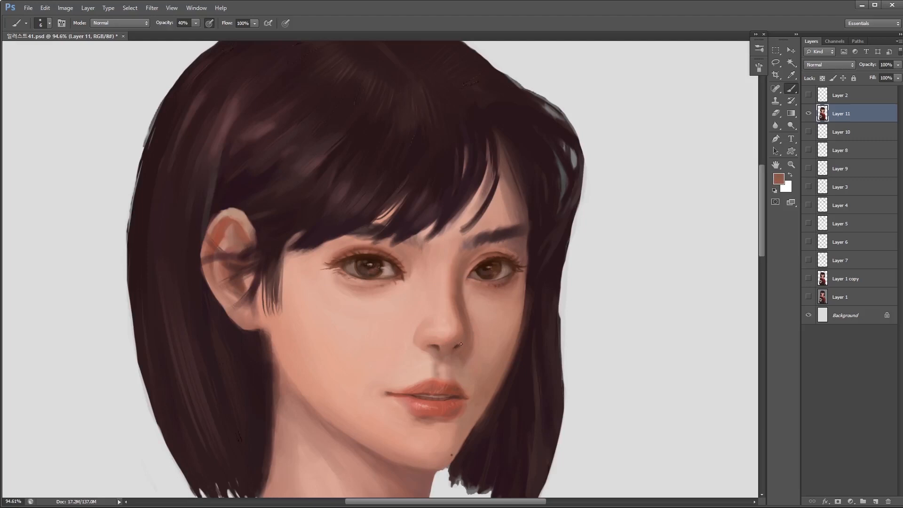
{"action": "left_click_drag", "start_coordinate": [472, 294], "coordinate": [494, 294]}
{"action": "left_click", "coordinate": [456, 327], "text": "alt"}
{"action": "left_click", "coordinate": [461, 362], "text": "alt"}
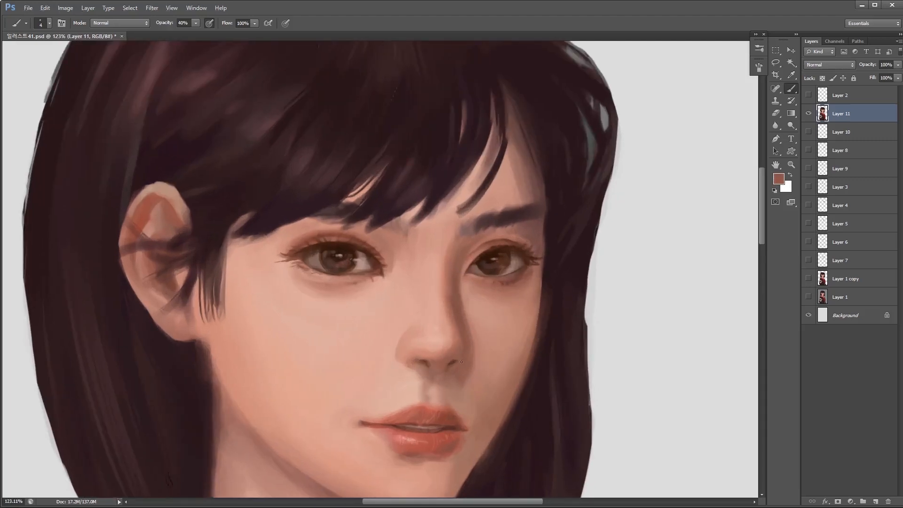
{"action": "left_click", "coordinate": [456, 360], "text": "alt"}
{"action": "key", "text": "bracketleft"}
- Blend the side and wing of the nose with soft skin-pink strokes, enlarging the brush from 6 to 25 px
{"action": "scroll", "coordinate": [457, 353], "scroll_direction": "up", "scroll_amount": 1}
{"action": "scroll", "coordinate": [413, 334], "scroll_direction": "up", "scroll_amount": 4}
{"action": "key", "text": "bracketright"}
{"action": "key", "text": "bracketright"}
{"action": "left_click", "coordinate": [421, 285], "text": "alt"}
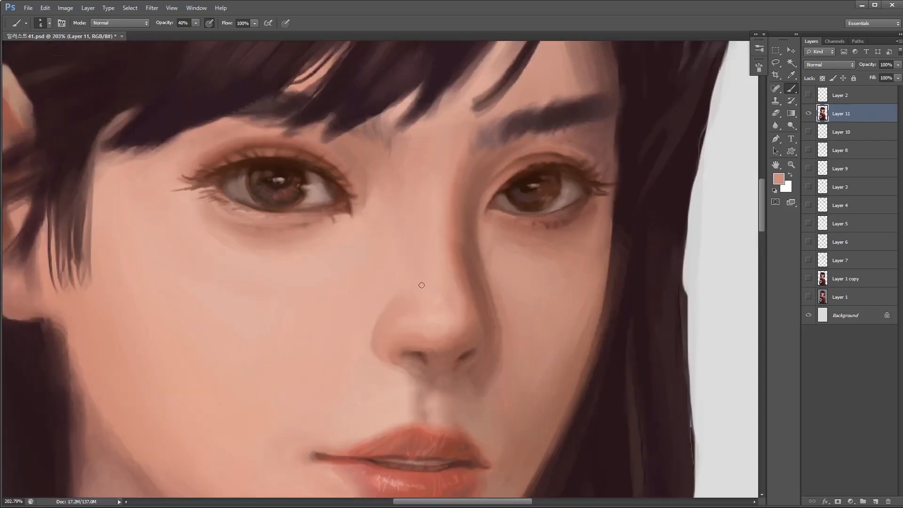
{"action": "left_click", "coordinate": [405, 322], "text": "alt"}
{"action": "left_click_drag", "start_coordinate": [437, 315], "coordinate": [399, 323]}
{"action": "key", "text": "bracketright"}
{"action": "key", "text": "bracketright"}
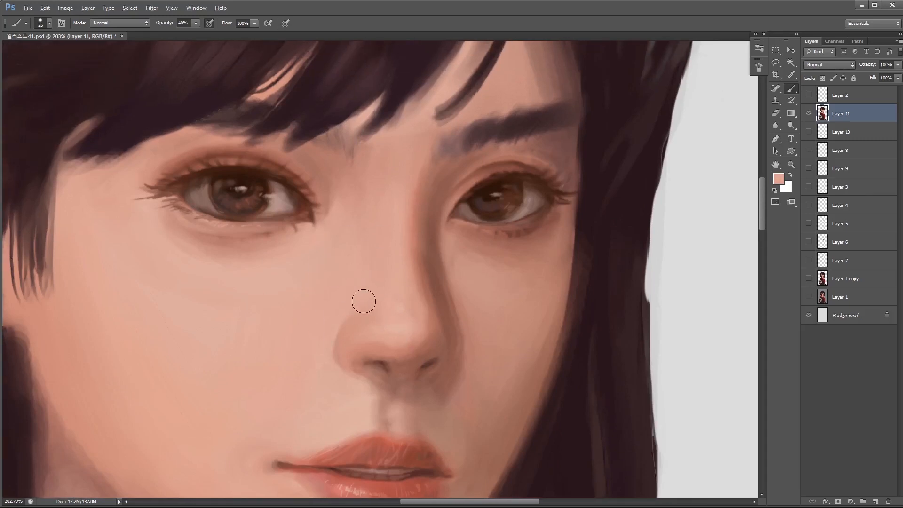
- Sharpen the shadow edge beside the nose tip with a 2 px reddish-brown brush at 40% opacity
{"action": "scroll", "coordinate": [364, 301], "scroll_direction": "down", "scroll_amount": 4}
{"action": "key", "text": "bracketleft"}
{"action": "key", "text": "bracketleft"}
{"action": "key", "text": "bracketleft"}
{"action": "key", "text": "bracketleft"}
{"action": "key", "text": "bracketleft"}
{"action": "key", "text": "bracketleft"}
{"action": "left_click", "coordinate": [414, 309], "text": "alt"}
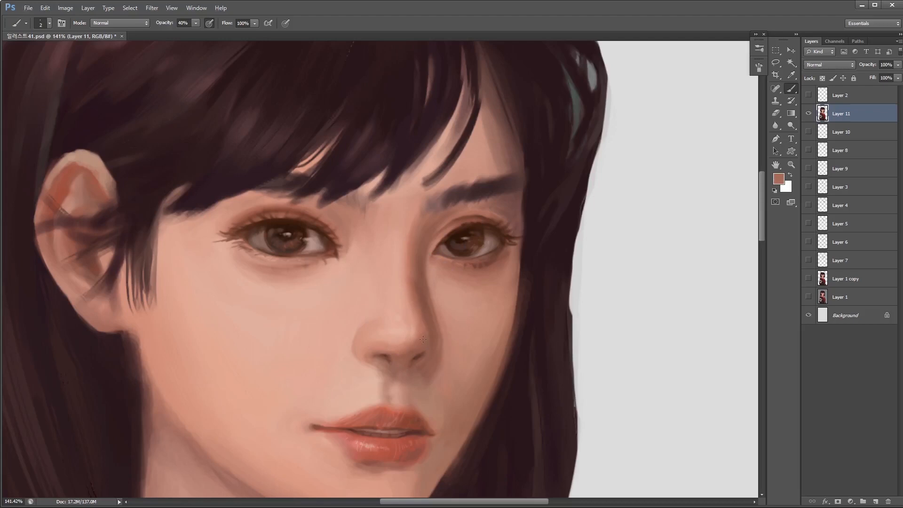
{"action": "left_click_drag", "start_coordinate": [455, 253], "coordinate": [415, 288]}
- Soften the shading of the lower face and neck with dusty-pink strokes from a brush of up to 15 px at 40% opacity
{"action": "key", "text": "bracketright"}
{"action": "key", "text": "bracketright"}
{"action": "key", "text": "bracketright"}
{"action": "key", "text": "bracketright"}
{"action": "key", "text": "bracketright"}
{"action": "key", "text": "bracketright"}
{"action": "key", "text": "bracketright"}
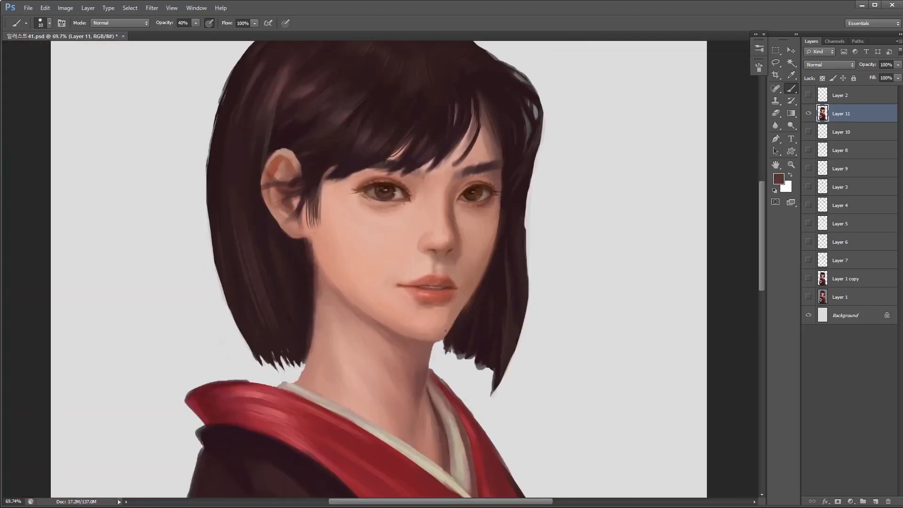
{"action": "mouse_move", "coordinate": [441, 439]}
{"action": "left_mouse_down"}
{"action": "mouse_move", "coordinate": [426, 390]}
{"action": "mouse_move", "coordinate": [450, 452]}
{"action": "left_mouse_up"}
{"action": "left_click", "coordinate": [440, 384], "text": "alt"}
{"action": "key", "text": "bracketright"}
{"action": "left_click", "coordinate": [428, 403], "text": "alt"}
{"action": "left_click_drag", "start_coordinate": [428, 403], "coordinate": [431, 417]}
{"action": "left_click", "coordinate": [439, 422], "text": "alt"}
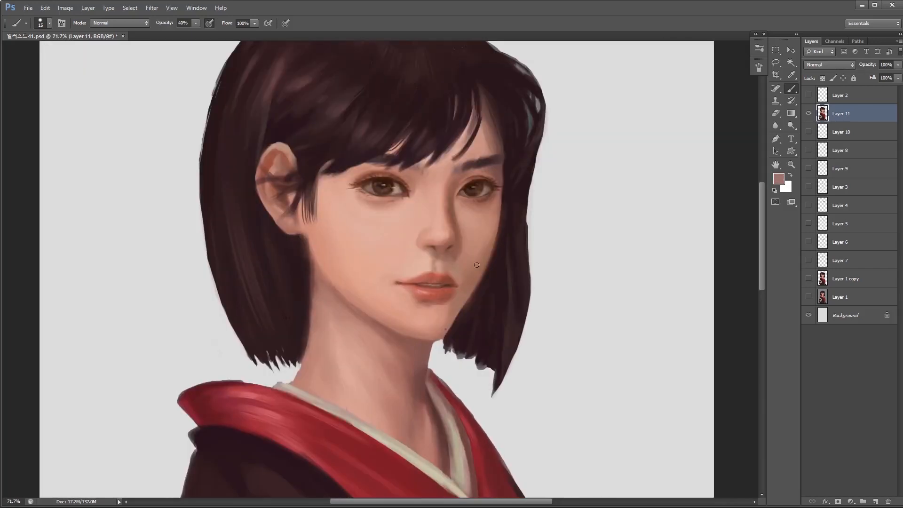
- Pick a tan foreground color and touch up the chin and neck edge with a 2 px brush at 100% opacity
{"action": "left_click", "coordinate": [779, 178]}
{"action": "left_click_drag", "start_coordinate": [667, 326], "coordinate": [667, 319]}
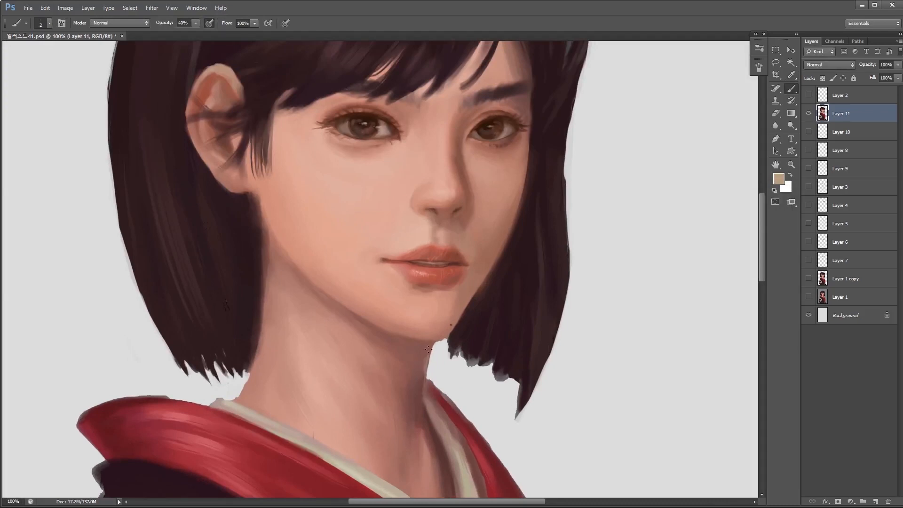
{"action": "key", "text": "0"}
{"action": "left_click_drag", "start_coordinate": [463, 341], "coordinate": [512, 340]}
{"action": "left_click", "coordinate": [362, 382], "text": "alt"}
{"action": "mouse_move", "coordinate": [373, 412]}
{"action": "left_mouse_down"}
{"action": "mouse_move", "coordinate": [425, 322]}
{"action": "mouse_move", "coordinate": [410, 360]}
{"action": "left_mouse_up"}
{"action": "left_click", "coordinate": [404, 300], "text": "alt"}
{"action": "mouse_move", "coordinate": [401, 391]}
{"action": "left_mouse_down"}
{"action": "mouse_move", "coordinate": [397, 436]}
{"action": "mouse_move", "coordinate": [398, 406]}
{"action": "left_mouse_up"}
{"action": "left_click", "coordinate": [408, 394], "text": "alt"}
{"action": "left_click", "coordinate": [415, 325], "text": "alt"}
{"action": "left_click_drag", "start_coordinate": [418, 323], "coordinate": [413, 343]}
{"action": "mouse_move", "coordinate": [449, 308]}
{"action": "left_mouse_down"}
{"action": "mouse_move", "coordinate": [379, 365]}
{"action": "mouse_move", "coordinate": [399, 364]}
{"action": "left_mouse_up"}
- Repaint the hair strands hanging in front of the ear with a dark hair color, varying the brush size
{"action": "left_click", "coordinate": [345, 244], "text": "alt"}
{"action": "key", "text": "bracketright"}
{"action": "key", "text": "bracketright"}
{"action": "key", "text": "bracketright"}
{"action": "key", "text": "bracketright"}
{"action": "key", "text": "bracketright"}
{"action": "key", "text": "bracketright"}
{"action": "key", "text": "bracketright"}
{"action": "key", "text": "bracketleft"}
{"action": "mouse_move", "coordinate": [361, 283]}
{"action": "left_mouse_down"}
{"action": "mouse_move", "coordinate": [360, 241]}
{"action": "mouse_move", "coordinate": [374, 239]}
{"action": "left_mouse_up"}
{"action": "key", "text": "bracketright"}
{"action": "key", "text": "bracketright"}
{"action": "key", "text": "bracketright"}
{"action": "left_click_drag", "start_coordinate": [362, 60], "coordinate": [370, 137]}
- Blend the side strands into the temple and cheek with dark reddish strokes at 40% opacity
{"action": "key", "text": "4"}
{"action": "left_click", "coordinate": [372, 258], "text": "alt"}
{"action": "left_click", "coordinate": [369, 284], "text": "alt"}
{"action": "mouse_move", "coordinate": [369, 263]}
{"action": "left_mouse_down"}
{"action": "mouse_move", "coordinate": [370, 285]}
{"action": "mouse_move", "coordinate": [369, 234]}
{"action": "mouse_move", "coordinate": [357, 214]}
{"action": "mouse_move", "coordinate": [377, 206]}
{"action": "mouse_move", "coordinate": [369, 261]}
{"action": "left_mouse_up"}
{"action": "left_click", "coordinate": [377, 206], "text": "alt"}
{"action": "left_click_drag", "start_coordinate": [387, 212], "coordinate": [368, 256]}
{"action": "left_click", "coordinate": [365, 284], "text": "alt"}
{"action": "key", "text": "bracketleft"}
{"action": "key", "text": "bracketleft"}
{"action": "key", "text": "bracketleft"}
{"action": "key", "text": "bracketleft"}
{"action": "key", "text": "bracketleft"}
{"action": "left_click", "coordinate": [366, 232], "text": "alt"}
{"action": "key", "text": "bracketright"}
{"action": "key", "text": "bracketright"}
{"action": "key", "text": "bracketright"}
{"action": "key", "text": "bracketright"}
- Fill the gaps and reshape the outer edge of the far-side hair with dark plum strokes from a 10 to 20 px brush at 100% opacity
{"action": "scroll", "coordinate": [363, 207], "scroll_direction": "down", "scroll_amount": 1}
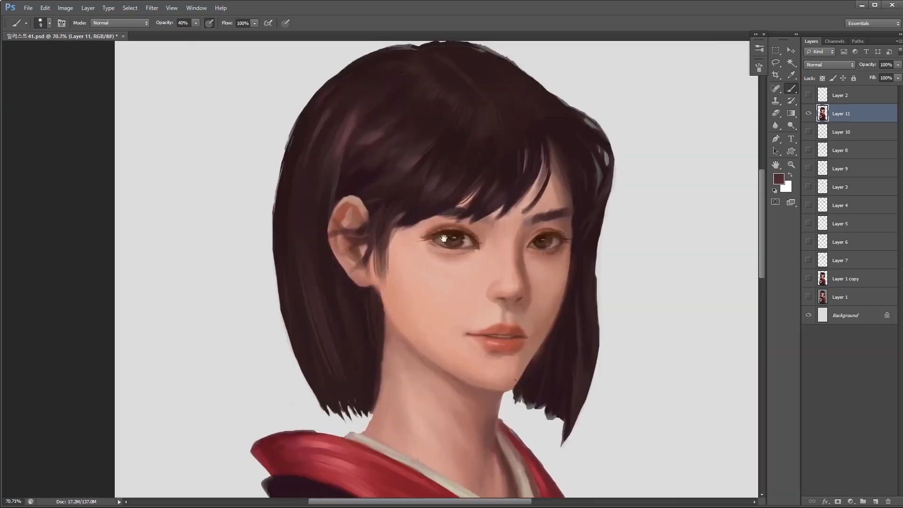
{"action": "scroll", "coordinate": [428, 316], "scroll_direction": "down", "scroll_amount": 3}
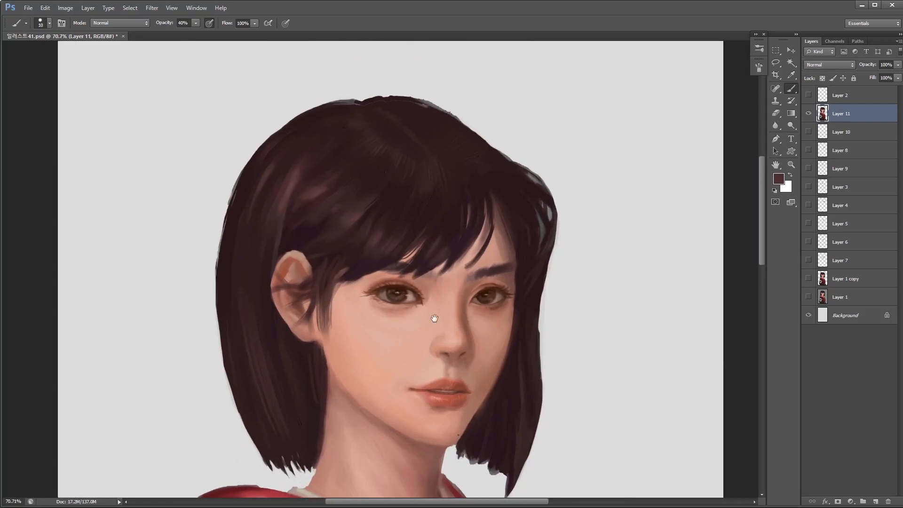
{"action": "scroll", "coordinate": [428, 315], "scroll_direction": "up", "scroll_amount": 2}
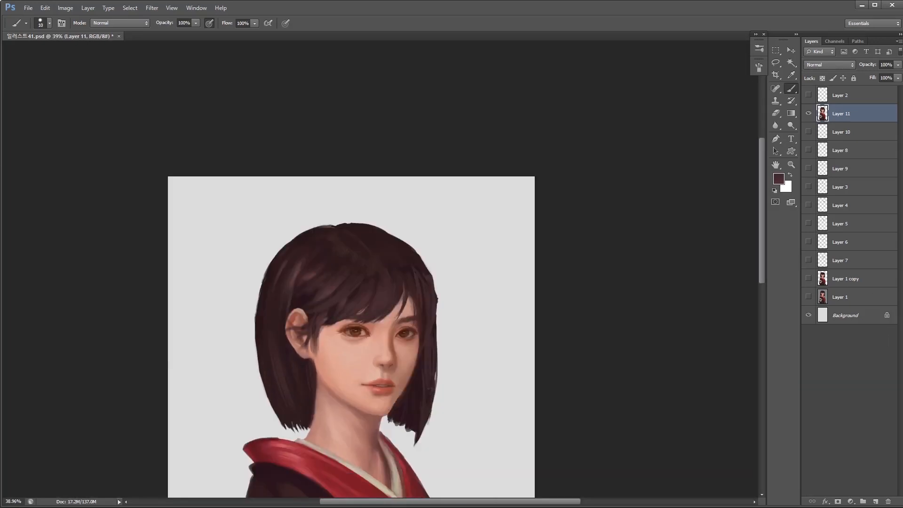
{"action": "mouse_move", "coordinate": [431, 377]}
{"action": "left_mouse_down"}
{"action": "mouse_move", "coordinate": [437, 331]}
{"action": "mouse_move", "coordinate": [395, 387]}
{"action": "left_mouse_up"}
{"action": "scroll", "coordinate": [437, 330], "scroll_direction": "up", "scroll_amount": 2}
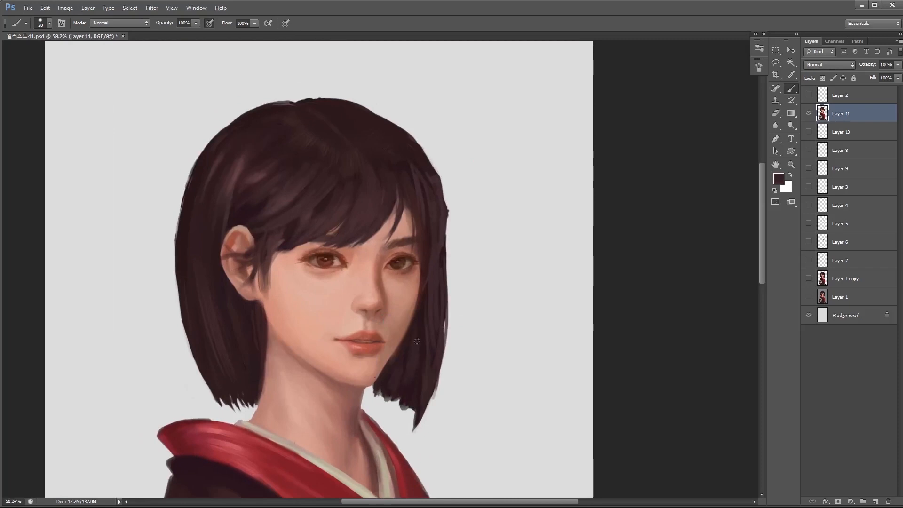
{"action": "scroll", "coordinate": [446, 362], "scroll_direction": "down", "scroll_amount": 3}
{"action": "scroll", "coordinate": [446, 362], "scroll_direction": "up", "scroll_amount": 2}
{"action": "left_click_drag", "start_coordinate": [479, 310], "coordinate": [497, 421]}
{"action": "left_click", "coordinate": [400, 289], "text": "alt"}
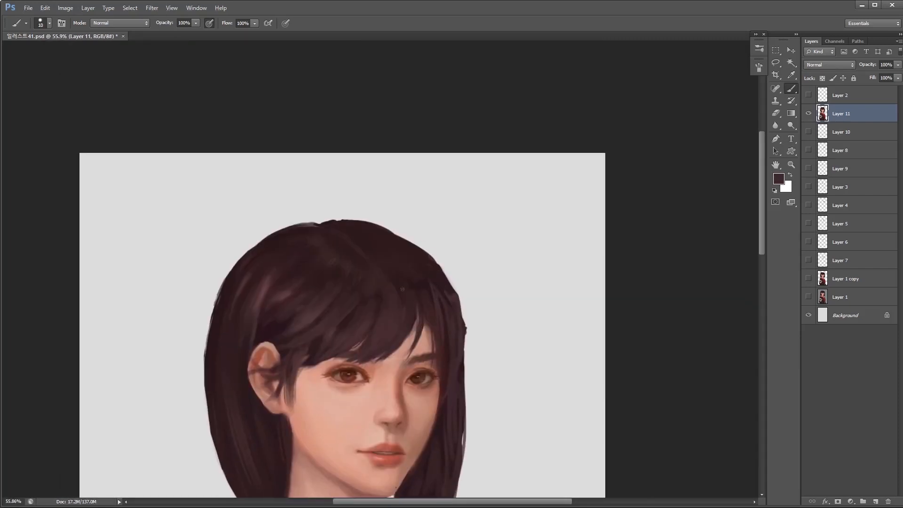
- Undo the last hair stroke, enable pen pressure for brush size, and paint thin dark strands over the fringe with a 7 px brush
{"action": "left_click_drag", "start_coordinate": [408, 337], "coordinate": [405, 355]}
{"action": "scroll", "coordinate": [414, 348], "scroll_direction": "up", "scroll_amount": 3}
{"action": "key", "text": "ctrl+z"}
{"action": "left_click", "coordinate": [285, 23]}
{"action": "key", "text": "bracketleft"}
{"action": "key", "text": "bracketleft"}
{"action": "key", "text": "bracketleft"}
{"action": "key", "text": "bracketleft"}
{"action": "key", "text": "bracketleft"}
{"action": "left_click_drag", "start_coordinate": [391, 233], "coordinate": [397, 268]}
{"action": "left_click_drag", "start_coordinate": [392, 337], "coordinate": [380, 386]}
{"action": "scroll", "coordinate": [408, 368], "scroll_direction": "down", "scroll_amount": 1}
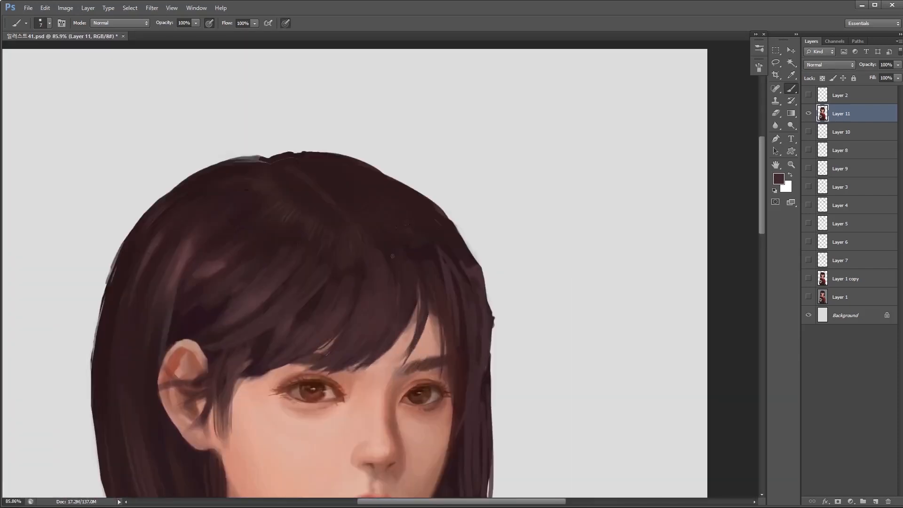
- Paint plum strands on the crown beside the parting, varying the brush size between 6 and 15 px
{"action": "scroll", "coordinate": [435, 293], "scroll_direction": "up", "scroll_amount": 1}
{"action": "left_click", "coordinate": [393, 249], "text": "alt"}
{"action": "key", "text": "bracketleft"}
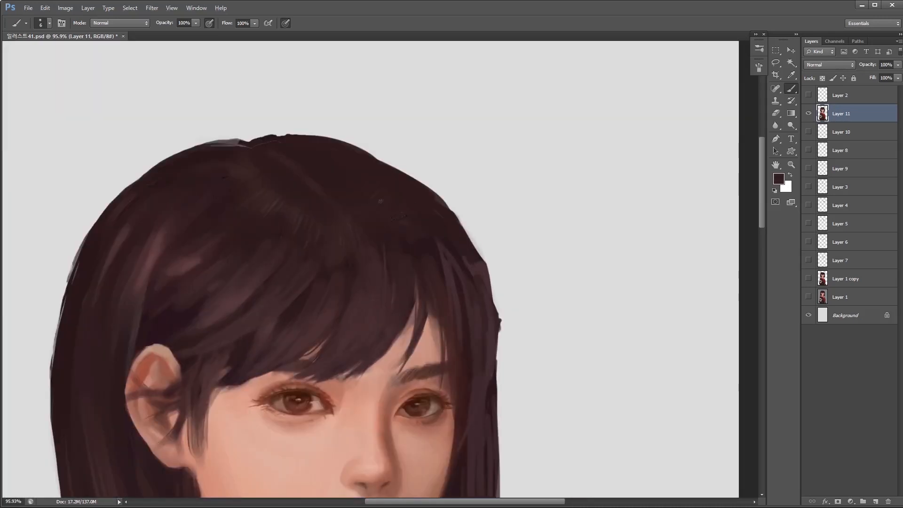
{"action": "left_click_drag", "start_coordinate": [297, 148], "coordinate": [338, 181]}
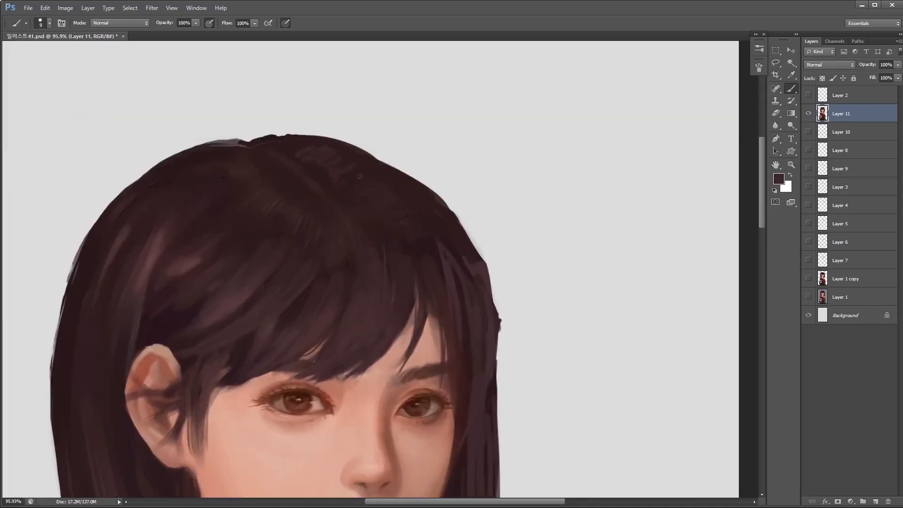
{"action": "scroll", "coordinate": [414, 219], "scroll_direction": "down", "scroll_amount": 1}
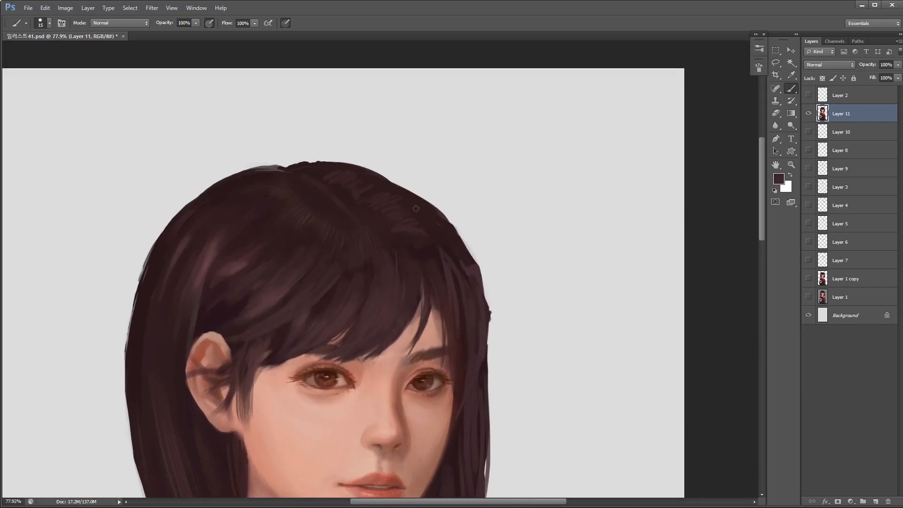
{"action": "left_click", "coordinate": [468, 258], "text": "alt"}
{"action": "key", "text": "bracketleft"}
- Load the Layer 11 painting as a selection and paint dark plum strokes along the far-side hair inside it
{"action": "left_click", "coordinate": [822, 113], "text": "ctrl"}
{"action": "scroll", "coordinate": [532, 322], "scroll_direction": "down", "scroll_amount": 5}
{"action": "scroll", "coordinate": [546, 341], "scroll_direction": "up", "scroll_amount": 4}
{"action": "key", "text": "bracketright"}
{"action": "left_click", "coordinate": [478, 333], "text": "alt"}
{"action": "key", "text": "bracketleft"}
{"action": "key", "text": "bracketleft"}
{"action": "left_click_drag", "start_coordinate": [480, 303], "coordinate": [480, 365]}
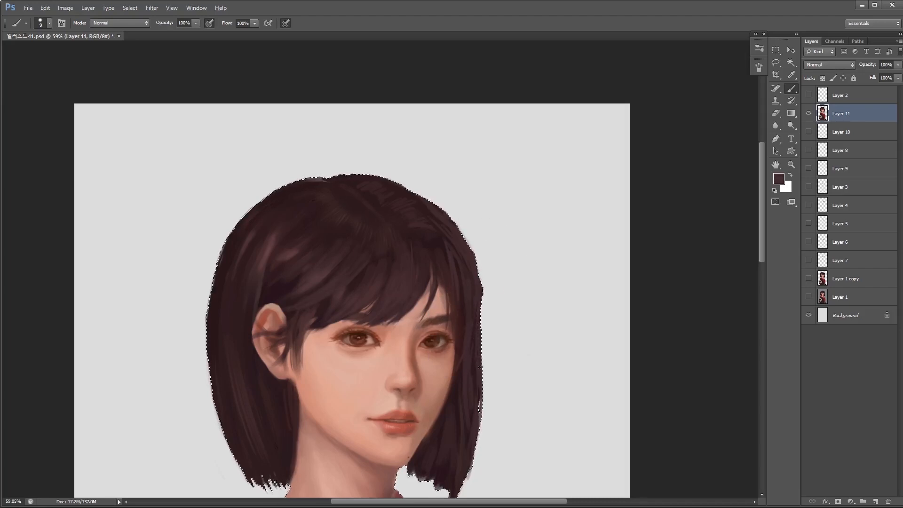
- Add dark strands on the crown above the far-side fringe, varying the brush size
{"action": "scroll", "coordinate": [480, 367], "scroll_direction": "down", "scroll_amount": 2}
{"action": "scroll", "coordinate": [468, 296], "scroll_direction": "up", "scroll_amount": 2}
{"action": "key", "text": "bracketright"}
{"action": "key", "text": "bracketright"}
{"action": "mouse_move", "coordinate": [410, 226]}
{"action": "left_mouse_down"}
{"action": "mouse_move", "coordinate": [376, 215]}
{"action": "mouse_move", "coordinate": [422, 236]}
{"action": "left_mouse_up"}
{"action": "key", "text": "bracketleft"}
{"action": "key", "text": "bracketleft"}
{"action": "key", "text": "bracketleft"}
{"action": "left_click", "coordinate": [419, 238], "text": "alt"}
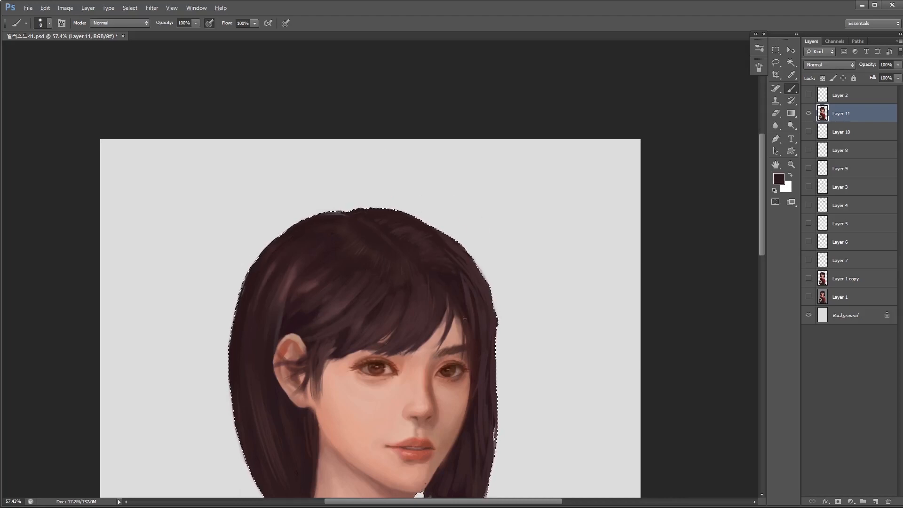
- Paint dark strokes where the far-side hair meets the fringe and touch up the upper fringe with a 10 px brush
{"action": "mouse_move", "coordinate": [470, 309]}
{"action": "left_mouse_down"}
{"action": "mouse_move", "coordinate": [459, 298]}
{"action": "mouse_move", "coordinate": [477, 316]}
{"action": "left_mouse_up"}
{"action": "key", "text": "bracketleft"}
{"action": "key", "text": "bracketleft"}
{"action": "left_click", "coordinate": [468, 304], "text": "alt"}
{"action": "key", "text": "bracketright"}
{"action": "key", "text": "bracketright"}
{"action": "key", "text": "bracketright"}
{"action": "key", "text": "bracketright"}
{"action": "left_click", "coordinate": [400, 273], "text": "alt"}
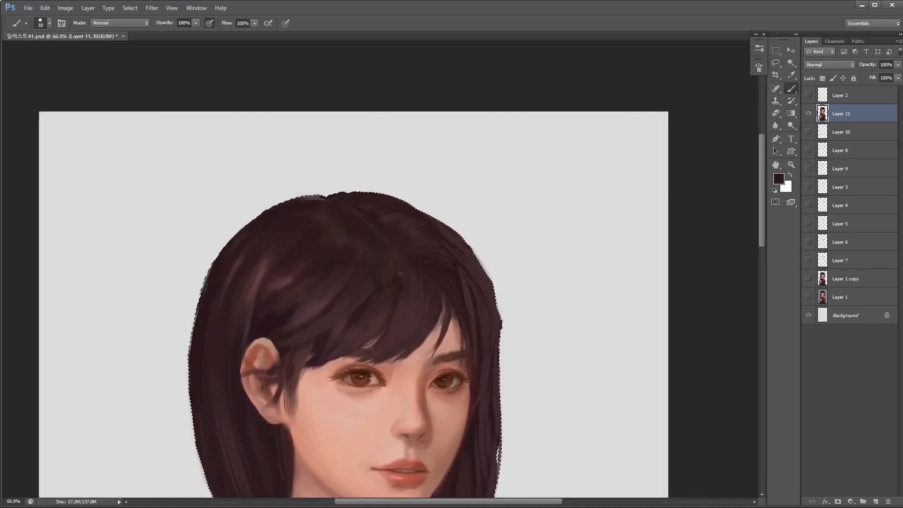
- Paint thin strands down the fringe over the forehead, reducing the brush to 4 px
{"action": "key", "text": "bracketright"}
{"action": "left_click_drag", "start_coordinate": [437, 295], "coordinate": [420, 347]}
{"action": "left_click", "coordinate": [425, 323], "text": "alt"}
{"action": "key", "text": "bracketleft"}
{"action": "key", "text": "bracketleft"}
{"action": "key", "text": "bracketleft"}
{"action": "key", "text": "bracketleft"}
{"action": "key", "text": "bracketleft"}
{"action": "key", "text": "bracketleft"}
{"action": "key", "text": "bracketleft"}
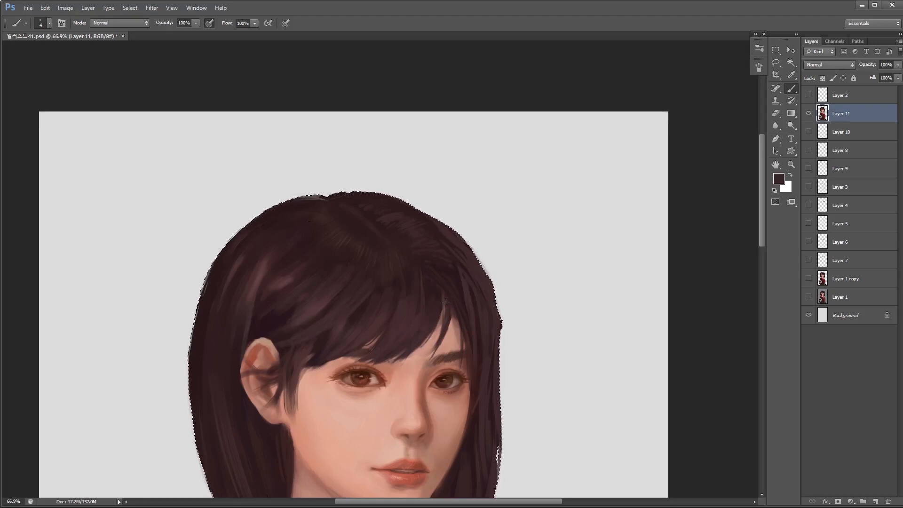
{"action": "mouse_move", "coordinate": [446, 301]}
{"action": "left_mouse_down"}
{"action": "mouse_move", "coordinate": [443, 322]}
{"action": "mouse_move", "coordinate": [406, 358]}
{"action": "mouse_move", "coordinate": [416, 352]}
{"action": "left_mouse_up"}
- Separate the lower fringe tips with thin skin-colored slivers, reducing the brush to 1 px
{"action": "scroll", "coordinate": [434, 338], "scroll_direction": "down", "scroll_amount": 10}
{"action": "scroll", "coordinate": [429, 335], "scroll_direction": "up", "scroll_amount": 8}
{"action": "left_click", "coordinate": [426, 309], "text": "alt"}
{"action": "key", "text": "bracketright"}
{"action": "key", "text": "bracketright"}
{"action": "left_click", "coordinate": [420, 367], "text": "alt"}
{"action": "scroll", "coordinate": [416, 335], "scroll_direction": "up", "scroll_amount": 2}
{"action": "key", "text": "bracketleft"}
{"action": "key", "text": "bracketleft"}
{"action": "key", "text": "bracketleft"}
{"action": "key", "text": "bracketleft"}
{"action": "key", "text": "bracketleft"}
{"action": "scroll", "coordinate": [425, 345], "scroll_direction": "down", "scroll_amount": 6}
{"action": "scroll", "coordinate": [431, 329], "scroll_direction": "up", "scroll_amount": 5}
{"action": "left_click", "coordinate": [435, 376], "text": "alt"}
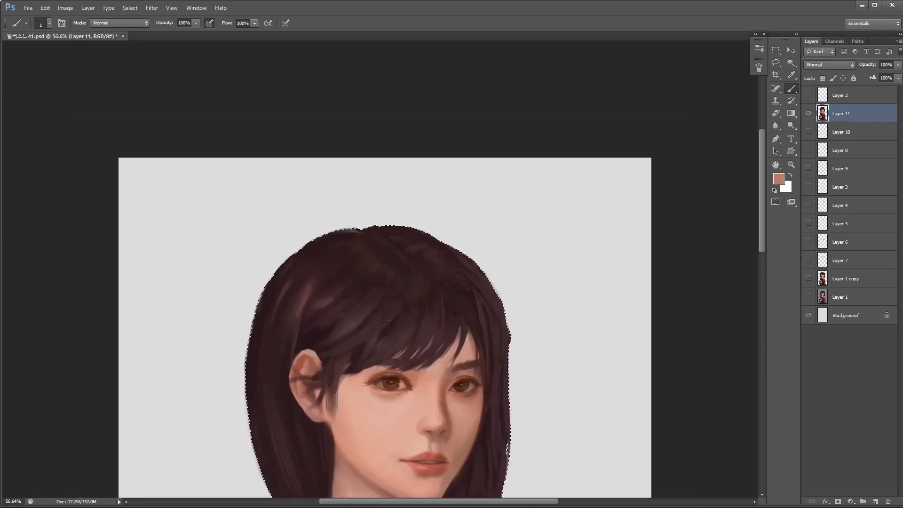
- Paint dark plum strands over the middle of the fringe with a brush of about 9 px
{"action": "scroll", "coordinate": [398, 361], "scroll_direction": "down", "scroll_amount": 6}
{"action": "scroll", "coordinate": [385, 380], "scroll_direction": "up", "scroll_amount": 6}
{"action": "key", "text": "bracketright"}
{"action": "key", "text": "bracketright"}
{"action": "key", "text": "bracketright"}
{"action": "key", "text": "bracketright"}
{"action": "left_click", "coordinate": [384, 294], "text": "alt"}
{"action": "left_click", "coordinate": [427, 324], "text": "alt"}
{"action": "key", "text": "bracketright"}
{"action": "left_click", "coordinate": [437, 335], "text": "alt"}
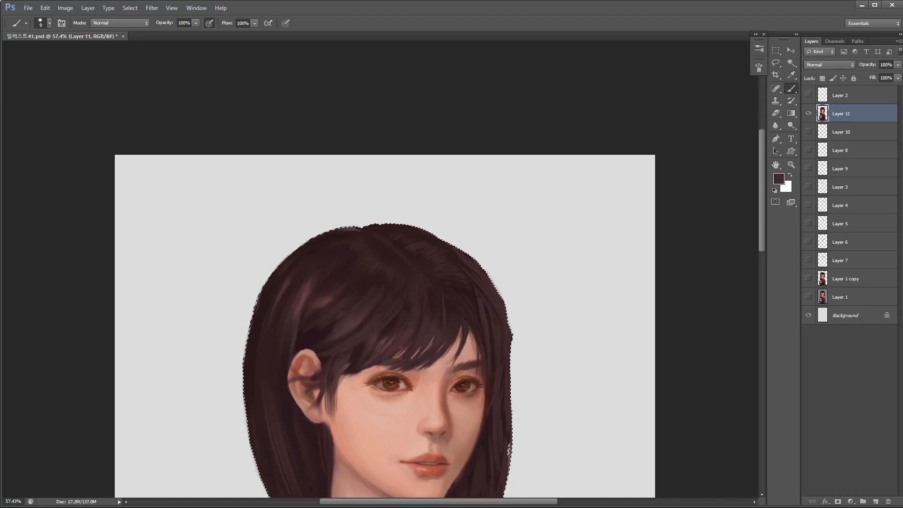
{"action": "left_click", "coordinate": [450, 326], "text": "alt"}
{"action": "left_click_drag", "start_coordinate": [456, 321], "coordinate": [455, 331]}
- Shade and smooth the inside and lobe of the ear with sampled skin tones at 40% opacity, varying the brush size
{"action": "mouse_move", "coordinate": [462, 365]}
{"action": "left_mouse_down"}
{"action": "mouse_move", "coordinate": [390, 366]}
{"action": "mouse_move", "coordinate": [527, 376]}
{"action": "left_mouse_up"}
{"action": "left_click_drag", "start_coordinate": [300, 326], "coordinate": [330, 308]}
{"action": "left_click", "coordinate": [299, 345], "text": "alt"}
{"action": "key", "text": "bracketright"}
{"action": "key", "text": "bracketright"}
{"action": "key", "text": "bracketright"}
{"action": "key", "text": "bracketright"}
{"action": "key", "text": "bracketright"}
{"action": "key", "text": "4"}
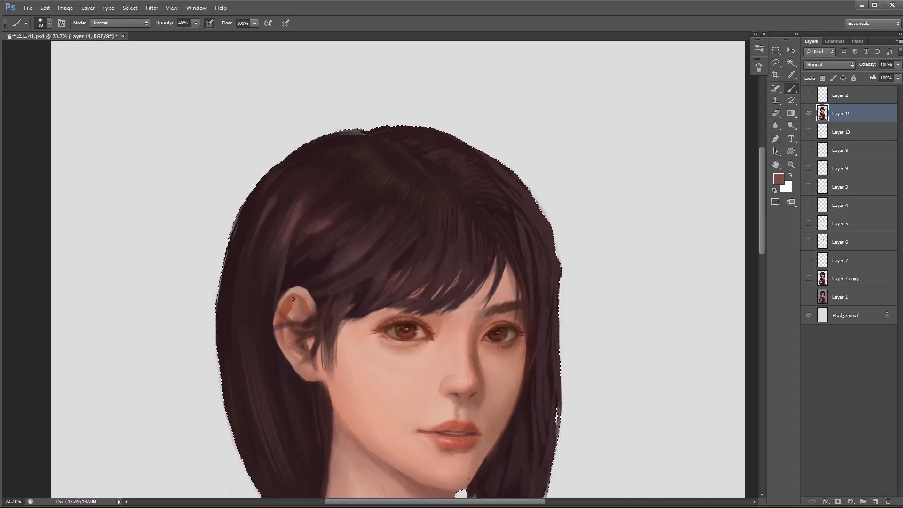
{"action": "key", "text": "bracketleft"}
{"action": "scroll", "coordinate": [350, 298], "scroll_direction": "down", "scroll_amount": 1}
{"action": "left_click", "coordinate": [348, 354], "text": "alt"}
{"action": "key", "text": "bracketleft"}
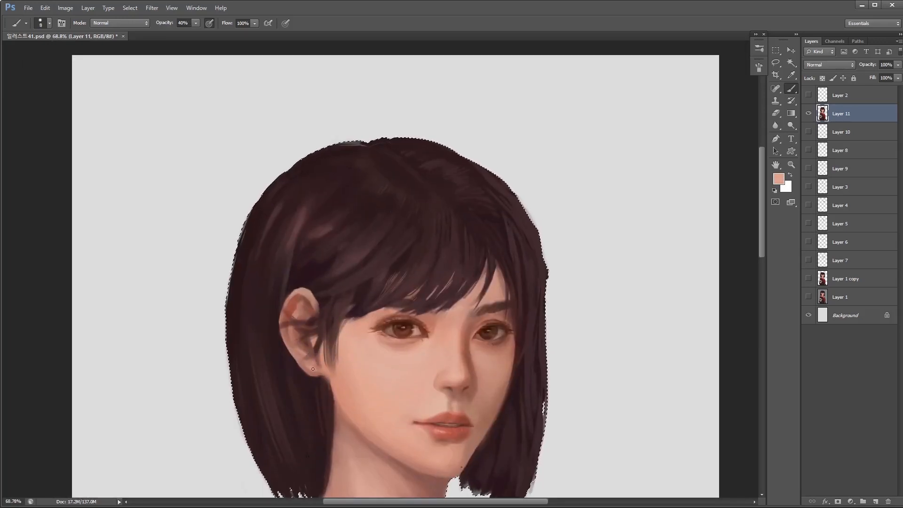
{"action": "left_click_drag", "start_coordinate": [322, 348], "coordinate": [363, 347]}
- Add a new layer above Layer 11, try a 35 px forehead shadow under the fringe at 50% opacity, and undo the last stroke
{"action": "key", "text": "bracketright"}
{"action": "key", "text": "bracketright"}
{"action": "key", "text": "bracketright"}
{"action": "key", "text": "bracketright"}
{"action": "key", "text": "bracketright"}
{"action": "key", "text": "bracketright"}
{"action": "key", "text": "bracketright"}
{"action": "left_click", "coordinate": [429, 300], "text": "alt"}
{"action": "left_click", "coordinate": [875, 501]}
{"action": "key", "text": "5"}
{"action": "left_click_drag", "start_coordinate": [379, 304], "coordinate": [400, 296]}
{"action": "left_click", "coordinate": [385, 303], "text": "alt"}
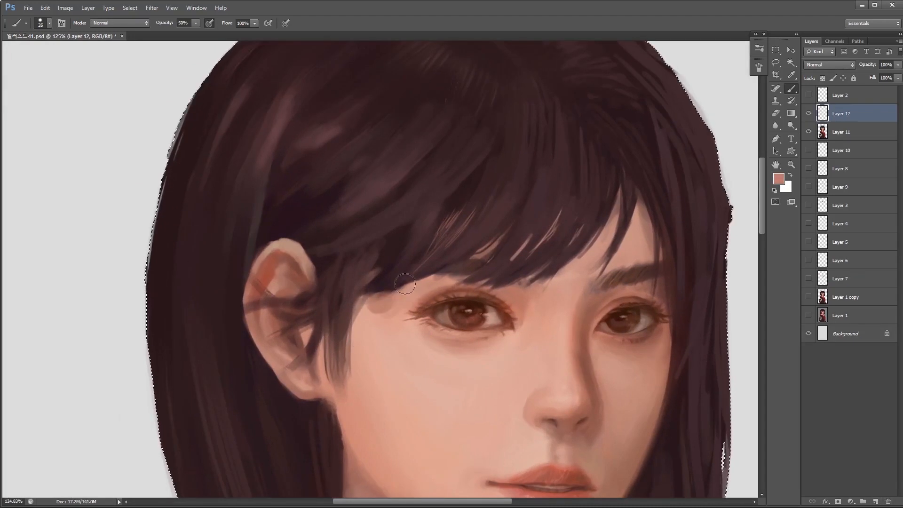
{"action": "key", "text": "ctrl+z"}
- Soften the new layer's paint beneath the fringe with the eraser at 20% opacity
{"action": "key", "text": "e"}
{"action": "key", "text": "2"}
{"action": "mouse_move", "coordinate": [420, 339]}
{"action": "left_mouse_down"}
{"action": "mouse_move", "coordinate": [369, 355]}
{"action": "mouse_move", "coordinate": [365, 175]}
{"action": "mouse_move", "coordinate": [451, 282]}
{"action": "left_mouse_up"}
{"action": "key", "text": "b"}
- Paint dark plum strands over the ear-side hair at 50% opacity, varying the brush size
{"action": "scroll", "coordinate": [444, 221], "scroll_direction": "up", "scroll_amount": 1}
{"action": "left_click", "coordinate": [427, 180], "text": "alt"}
{"action": "key", "text": "bracketright"}
{"action": "key", "text": "bracketleft"}
{"action": "key", "text": "bracketleft"}
{"action": "key", "text": "bracketleft"}
{"action": "left_click", "coordinate": [410, 331], "text": "alt"}
{"action": "key", "text": "bracketright"}
{"action": "key", "text": "bracketright"}
{"action": "scroll", "coordinate": [428, 282], "scroll_direction": "up", "scroll_amount": 1}
{"action": "left_click", "coordinate": [427, 186], "text": "alt"}
{"action": "mouse_move", "coordinate": [428, 186]}
{"action": "left_mouse_down"}
{"action": "mouse_move", "coordinate": [409, 198]}
{"action": "mouse_move", "coordinate": [394, 244]}
{"action": "mouse_move", "coordinate": [400, 200]}
{"action": "mouse_move", "coordinate": [462, 164]}
{"action": "mouse_move", "coordinate": [423, 206]}
{"action": "left_mouse_up"}
{"action": "left_click", "coordinate": [432, 176], "text": "alt"}
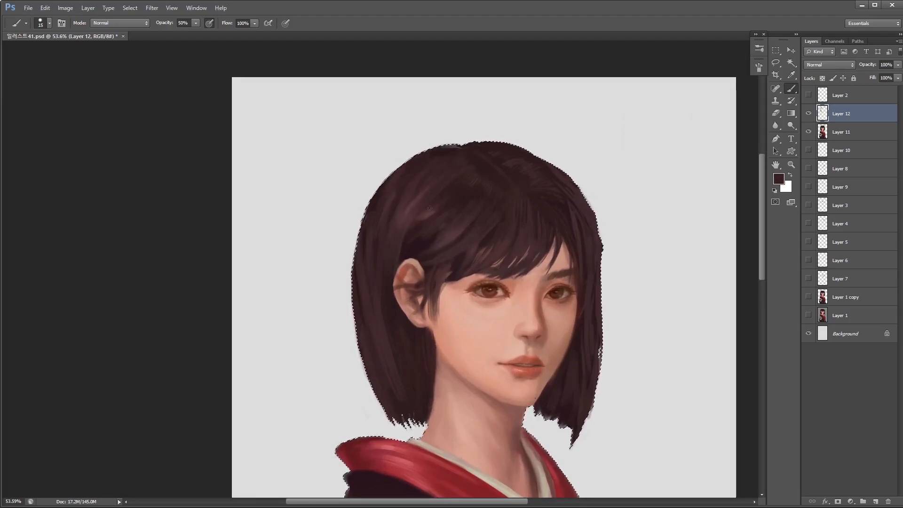
- Blend the crown and upper fringe with broad plum strokes from a 30 px brush at 50% opacity
{"action": "key", "text": "bracketleft"}
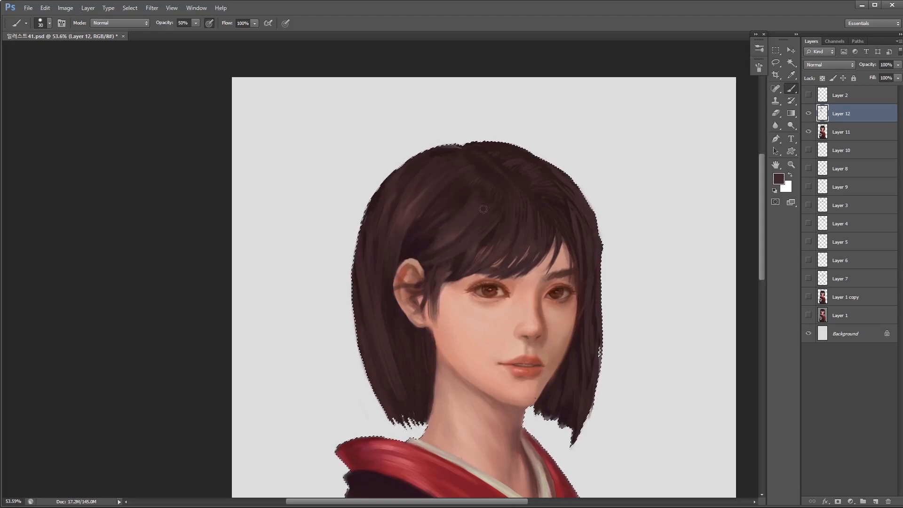
{"action": "mouse_move", "coordinate": [495, 241]}
{"action": "left_mouse_down"}
{"action": "mouse_move", "coordinate": [444, 270]}
{"action": "mouse_move", "coordinate": [494, 240]}
{"action": "left_mouse_up"}
{"action": "left_click", "coordinate": [483, 176], "text": "alt"}
{"action": "left_click_drag", "start_coordinate": [528, 207], "coordinate": [520, 247]}
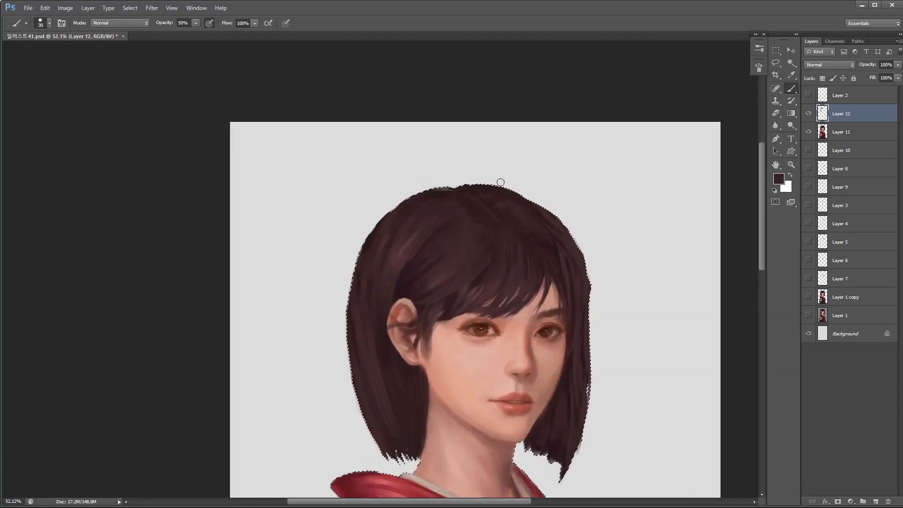
- Mark the hair parting on the crown with fine lighter ticks, using a smaller brush
{"action": "left_click", "coordinate": [556, 294], "text": "alt"}
{"action": "key", "text": "bracketleft"}
{"action": "key", "text": "bracketleft"}
{"action": "key", "text": "bracketleft"}
{"action": "key", "text": "bracketleft"}
{"action": "key", "text": "bracketleft"}
{"action": "key", "text": "bracketleft"}
{"action": "key", "text": "bracketleft"}
{"action": "key", "text": "bracketleft"}
{"action": "key", "text": "bracketleft"}
{"action": "key", "text": "bracketleft"}
{"action": "left_click_drag", "start_coordinate": [458, 192], "coordinate": [479, 205]}
- Extend the forehead gap higher into the fringe with skin-colored strokes at 50% opacity, varying the brush size
{"action": "scroll", "coordinate": [534, 281], "scroll_direction": "up", "scroll_amount": 2}
{"action": "left_click", "coordinate": [531, 285], "text": "alt"}
{"action": "mouse_move", "coordinate": [520, 291]}
{"action": "left_mouse_down"}
{"action": "mouse_move", "coordinate": [519, 250]}
{"action": "mouse_move", "coordinate": [508, 296]}
{"action": "left_mouse_up"}
{"action": "key", "text": "bracketright"}
{"action": "key", "text": "bracketright"}
{"action": "key", "text": "bracketright"}
{"action": "key", "text": "bracketright"}
{"action": "key", "text": "bracketright"}
{"action": "left_click_drag", "start_coordinate": [520, 257], "coordinate": [506, 302]}
{"action": "left_click_drag", "start_coordinate": [521, 253], "coordinate": [523, 289]}
{"action": "left_click_drag", "start_coordinate": [526, 251], "coordinate": [539, 308]}
{"action": "key", "text": "bracketright"}
{"action": "key", "text": "bracketright"}
{"action": "key", "text": "bracketleft"}
{"action": "key", "text": "bracketleft"}
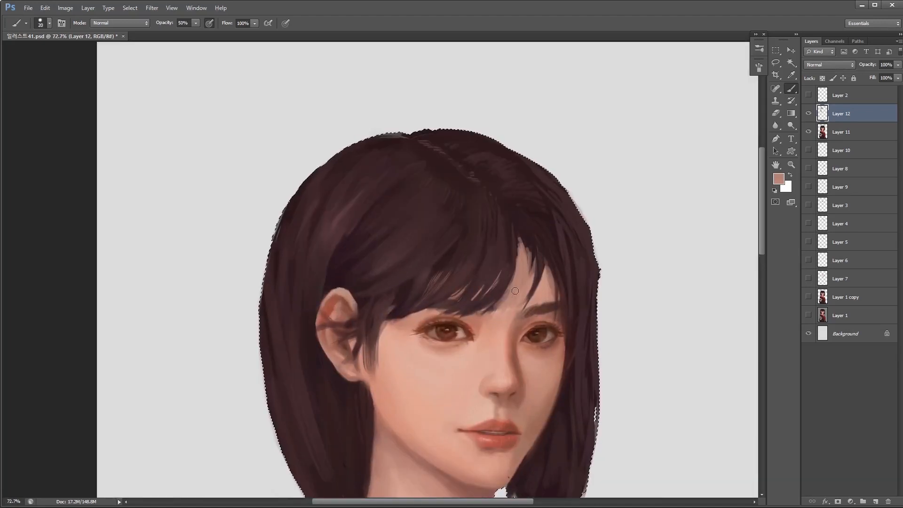
- Refine the fringe strands around the forehead gap with a smaller brush
{"action": "scroll", "coordinate": [522, 254], "scroll_direction": "down", "scroll_amount": 1}
{"action": "left_click", "coordinate": [521, 227], "text": "alt"}
{"action": "key", "text": "bracketleft"}
{"action": "key", "text": "bracketleft"}
{"action": "key", "text": "bracketleft"}
{"action": "left_click", "coordinate": [520, 240], "text": "alt"}
{"action": "mouse_move", "coordinate": [557, 296]}
{"action": "left_mouse_down"}
{"action": "mouse_move", "coordinate": [523, 305]}
{"action": "mouse_move", "coordinate": [566, 297]}
{"action": "left_mouse_up"}
- Paint a muted brown highlight on the hair above the ear and add fine strands at 100% opacity
{"action": "left_click_drag", "start_coordinate": [434, 239], "coordinate": [400, 227]}
{"action": "key", "text": "0"}
{"action": "key", "text": "bracketleft"}
{"action": "key", "text": "bracketleft"}
{"action": "left_click", "coordinate": [402, 235], "text": "alt"}
{"action": "key", "text": "bracketright"}
{"action": "left_click", "coordinate": [412, 310], "text": "alt"}
{"action": "left_click_drag", "start_coordinate": [422, 291], "coordinate": [432, 258]}
{"action": "left_click", "coordinate": [427, 246], "text": "alt"}
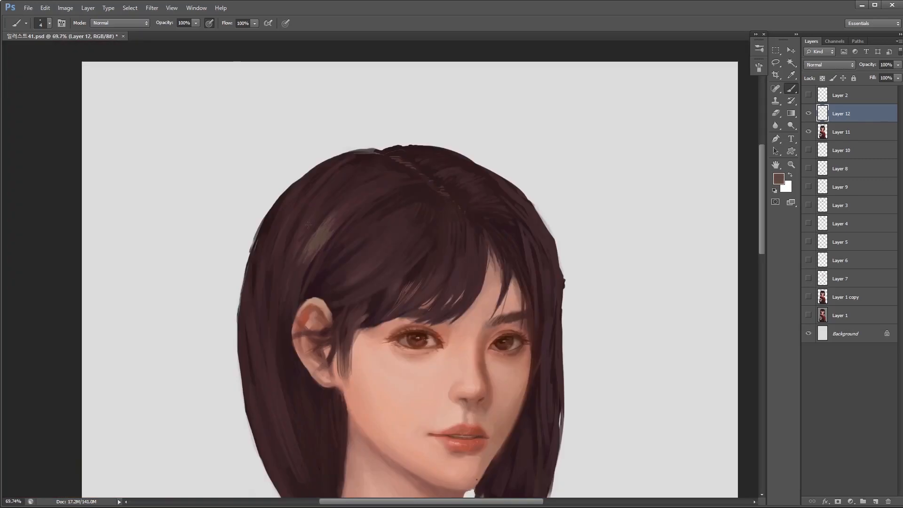
- Paint thin lighter brown strands down the hair behind the ear with a 4 px brush
{"action": "left_click_drag", "start_coordinate": [264, 267], "coordinate": [261, 325]}
{"action": "key", "text": "bracketleft"}
{"action": "scroll", "coordinate": [250, 272], "scroll_direction": "up", "scroll_amount": 1}
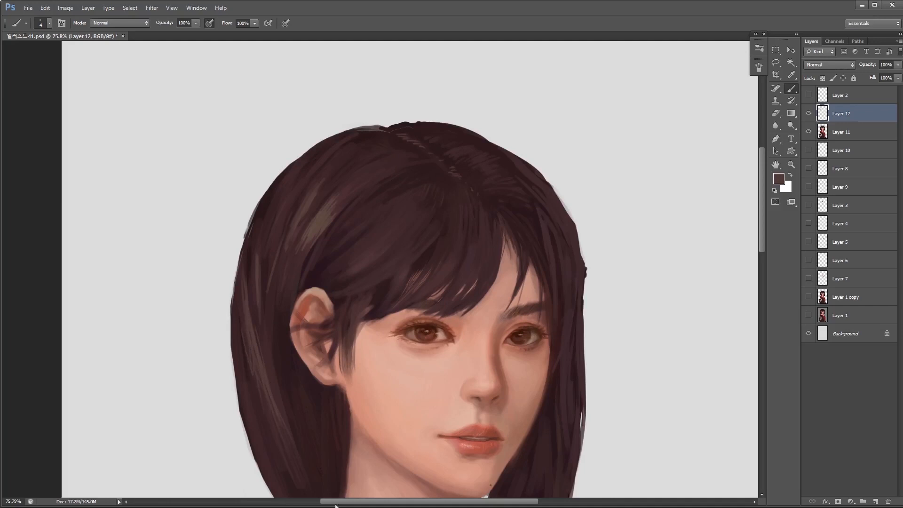
{"action": "scroll", "coordinate": [268, 320], "scroll_direction": "down", "scroll_amount": 2}
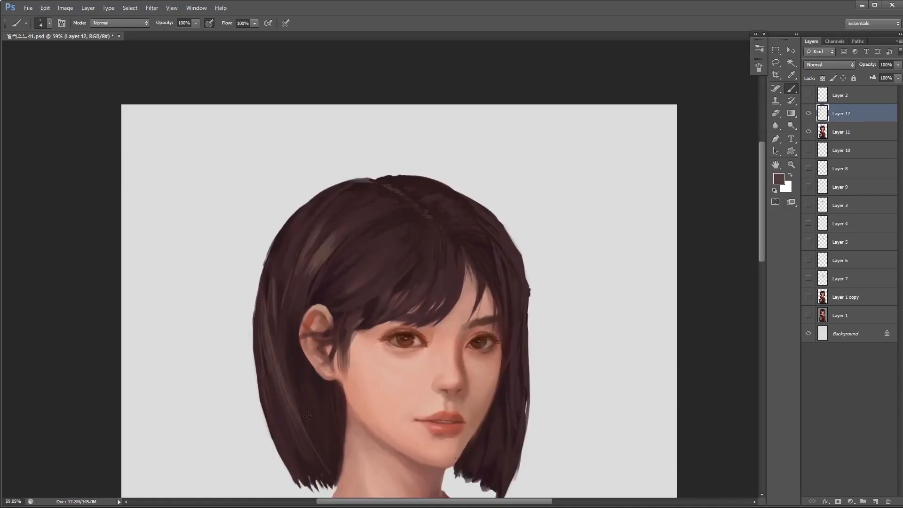
{"action": "scroll", "coordinate": [267, 321], "scroll_direction": "down", "scroll_amount": 2}
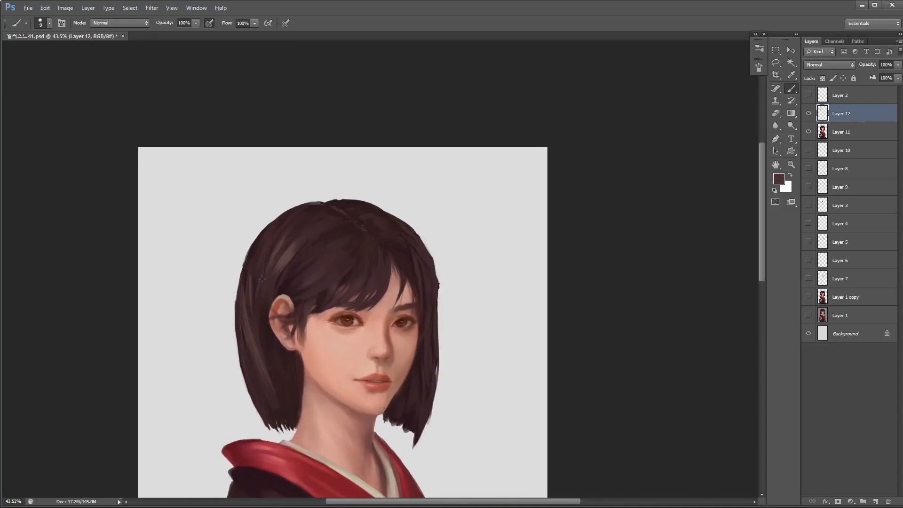
- Blend the light strands behind the ear with dark reddish-brown strokes from a 9 to 10 px brush
{"action": "left_click", "coordinate": [268, 299], "text": "alt"}
{"action": "key", "text": "bracketright"}
{"action": "key", "text": "bracketright"}
{"action": "left_click", "coordinate": [255, 330], "text": "alt"}
{"action": "left_click_drag", "start_coordinate": [253, 328], "coordinate": [263, 371]}
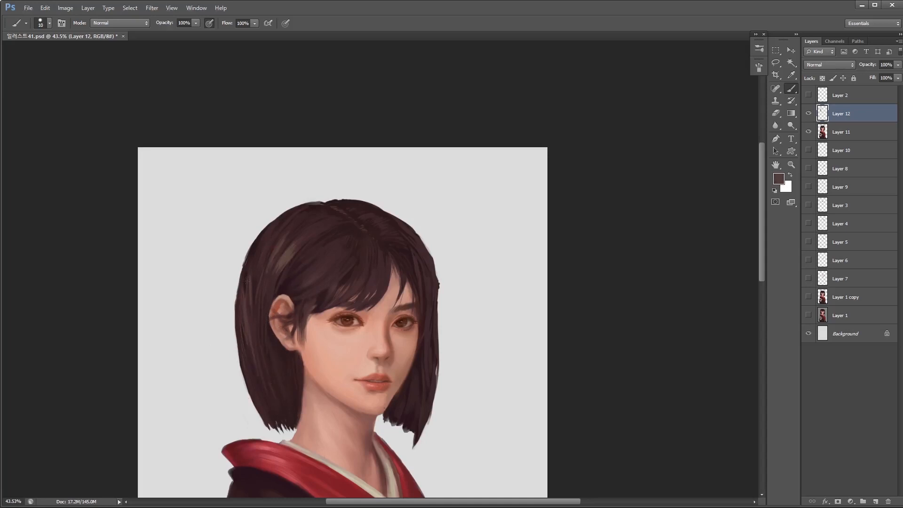
- Add fine strands along the outer edge of the ear-side hair and lighter strands across the fringe
{"action": "scroll", "coordinate": [277, 298], "scroll_direction": "up", "scroll_amount": 2}
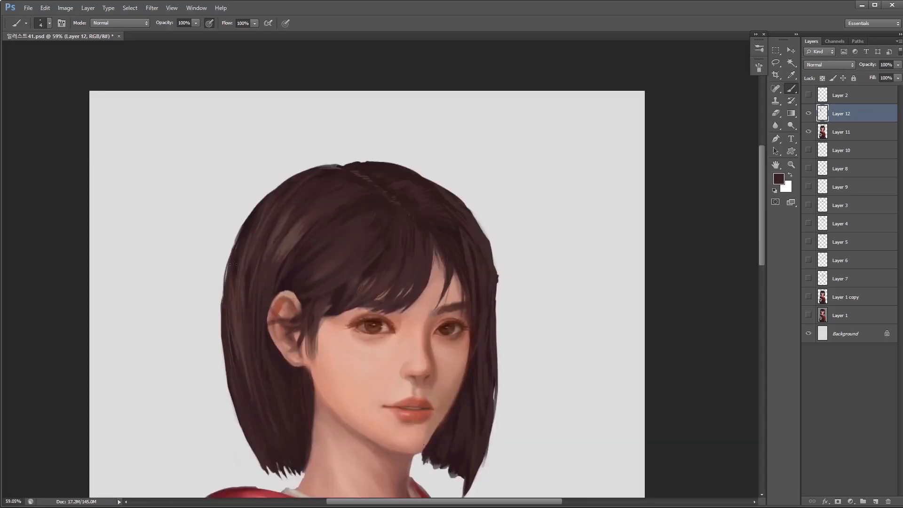
{"action": "scroll", "coordinate": [315, 231], "scroll_direction": "down", "scroll_amount": 1}
{"action": "key", "text": "bracketleft"}
{"action": "left_click", "coordinate": [350, 236], "text": "alt"}
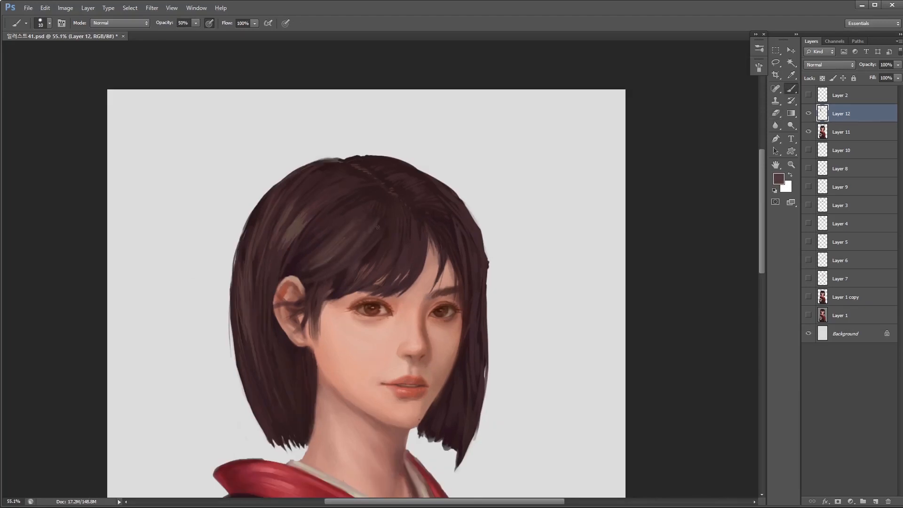
- Tone down the light fringe strands with a small eraser at 100% opacity and return to the brush
{"action": "scroll", "coordinate": [369, 246], "scroll_direction": "up", "scroll_amount": 1}
{"action": "key", "text": "e"}
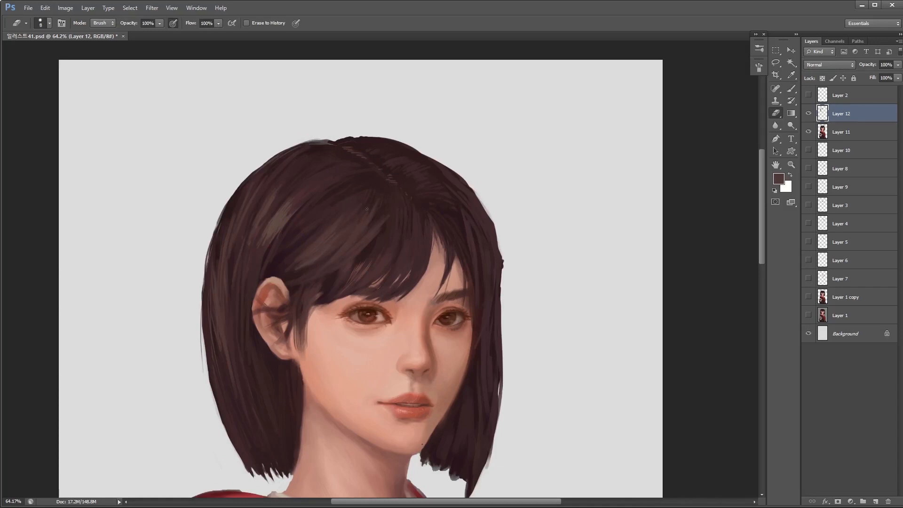
{"action": "scroll", "coordinate": [395, 200], "scroll_direction": "down", "scroll_amount": 1}
{"action": "key", "text": "bracketleft"}
{"action": "key", "text": "b"}
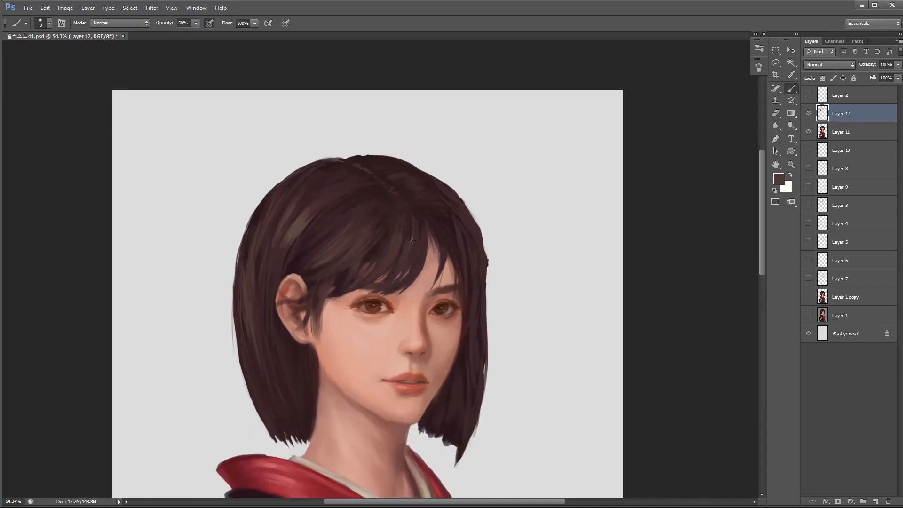
- Touch up the light strands above the ear with a small brush at 50% opacity and merge Layer 12 down into Layer 11
{"action": "scroll", "coordinate": [424, 231], "scroll_direction": "up", "scroll_amount": 1}
{"action": "key", "text": "bracketleft"}
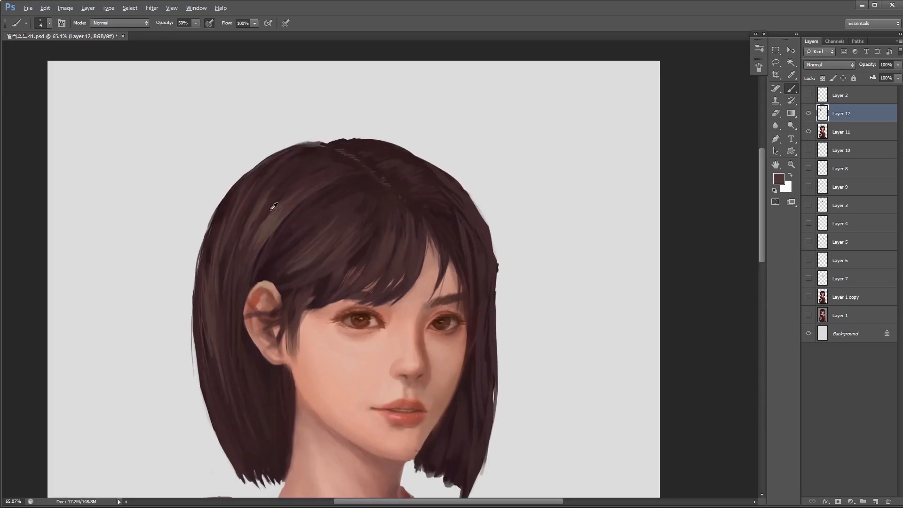
{"action": "scroll", "coordinate": [242, 254], "scroll_direction": "down", "scroll_amount": 1}
{"action": "key", "text": "bracketright"}
{"action": "key", "text": "bracketright"}
{"action": "key", "text": "ctrl+e"}
- Clean up the tips of the ear-side hair with the eraser and a 6 px brush at 100% opacity
{"action": "key", "text": "e"}
{"action": "left_click_drag", "start_coordinate": [299, 244], "coordinate": [287, 206]}
{"action": "mouse_move", "coordinate": [316, 267]}
{"action": "left_mouse_down"}
{"action": "mouse_move", "coordinate": [301, 238]}
{"action": "mouse_move", "coordinate": [318, 264]}
{"action": "left_mouse_up"}
{"action": "key", "text": "b"}
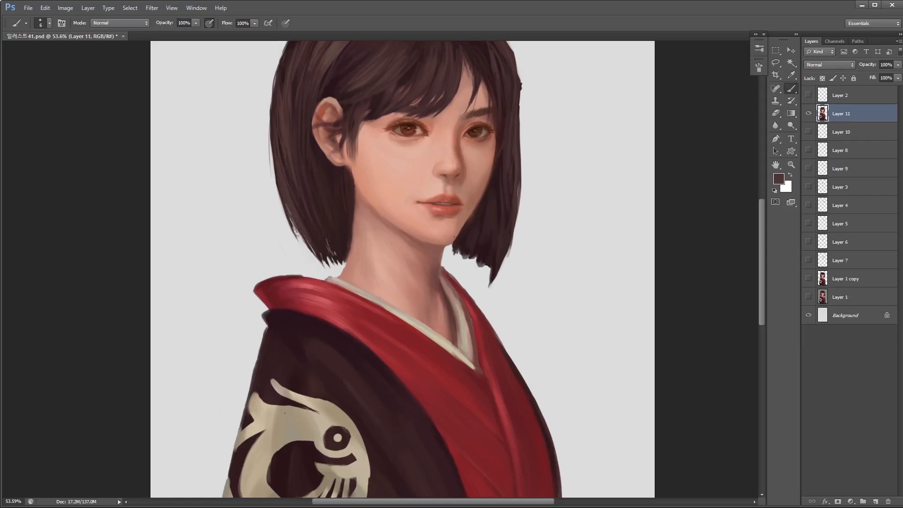
{"action": "left_click", "coordinate": [319, 219], "text": "alt"}
{"action": "left_click_drag", "start_coordinate": [465, 259], "coordinate": [374, 263]}
- Paint brown strokes onto the lower ends of the far-side hair with a 6 to 10 px brush and refine the tips with the eraser
{"action": "key", "text": "e"}
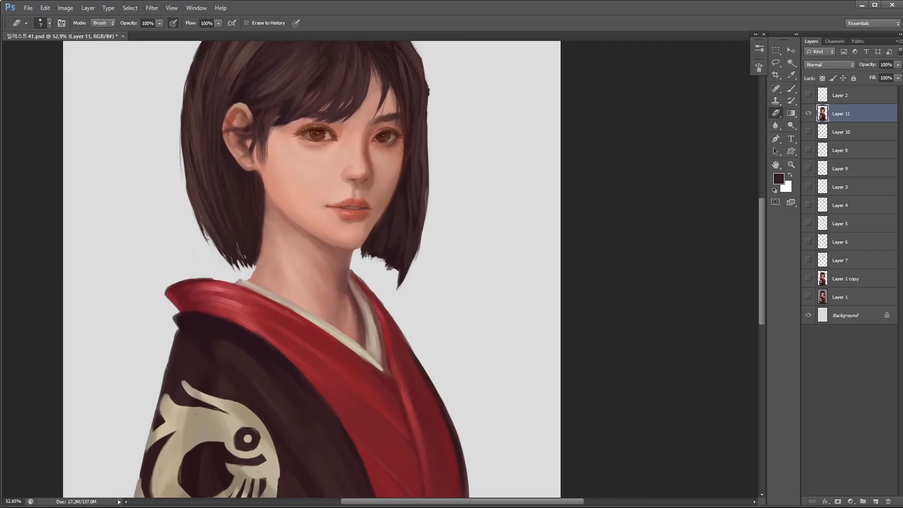
{"action": "key", "text": "b"}
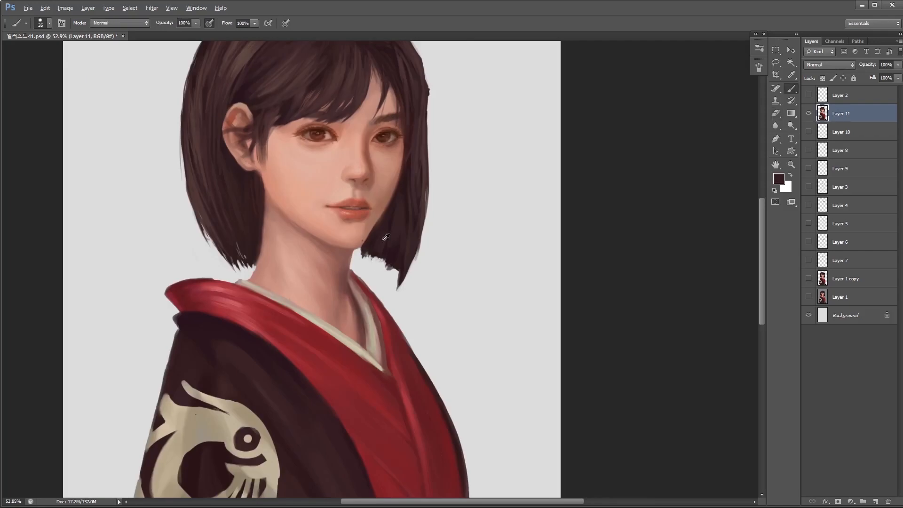
{"action": "left_click", "coordinate": [778, 179]}
{"action": "left_click", "coordinate": [668, 324]}
{"action": "left_click", "coordinate": [588, 290]}
{"action": "left_click", "coordinate": [760, 204]}
{"action": "key", "text": "["}
{"action": "left_click_drag", "start_coordinate": [395, 273], "coordinate": [398, 277]}
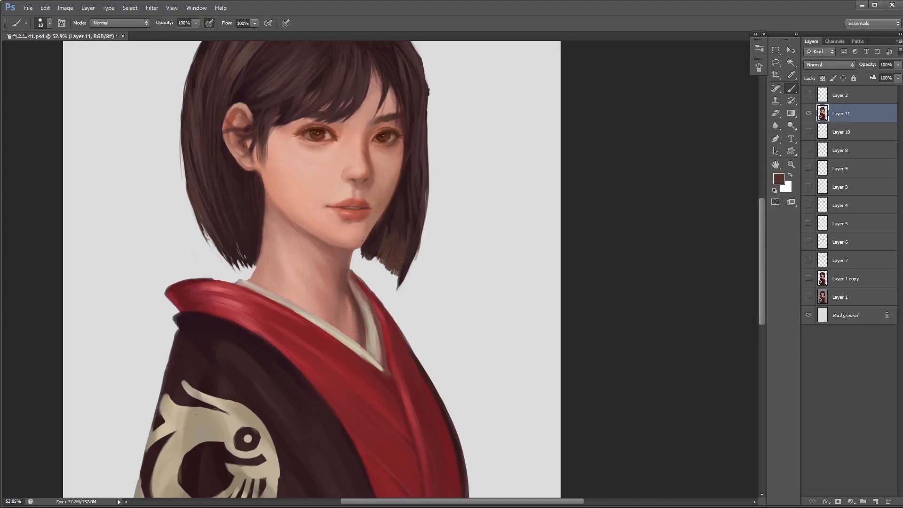
{"action": "scroll", "coordinate": [398, 261], "scroll_direction": "up", "scroll_amount": 1}
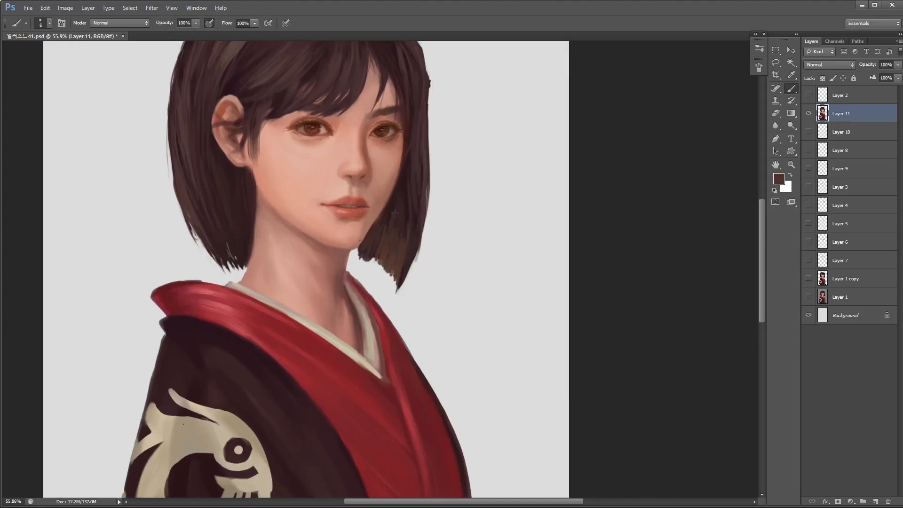
{"action": "key", "text": "e"}
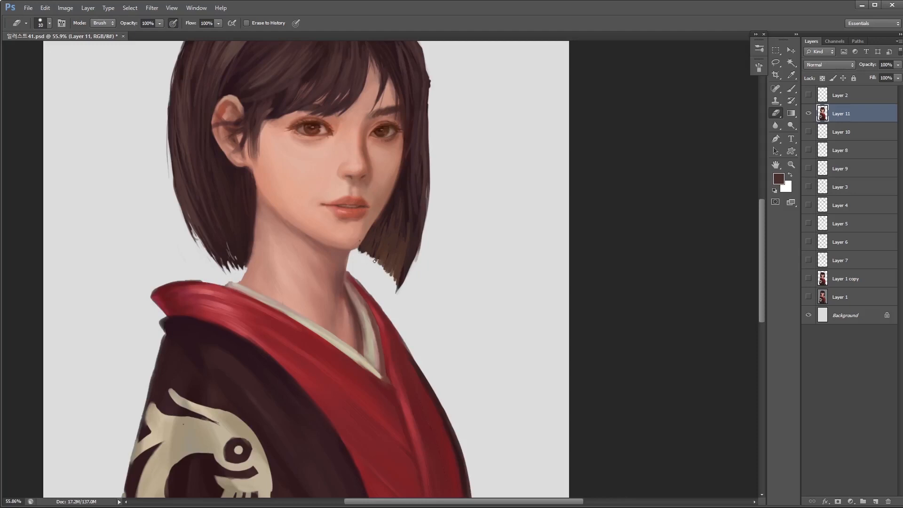
- Load Layer 11's outline as a selection and blend the brown ends of the hair with dark strokes from a 10 to 25 px brush
{"action": "left_click_drag", "start_coordinate": [453, 140], "coordinate": [497, 204]}
{"action": "key", "text": "b"}
{"action": "left_click", "coordinate": [823, 115], "text": "ctrl"}
{"action": "key", "text": "bracketright"}
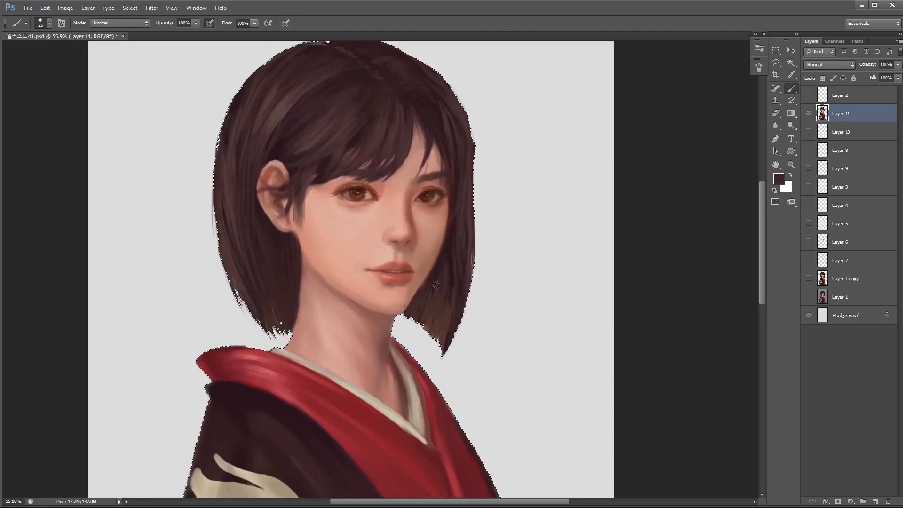
{"action": "key", "text": "bracketleft"}
{"action": "key", "text": "bracketleft"}
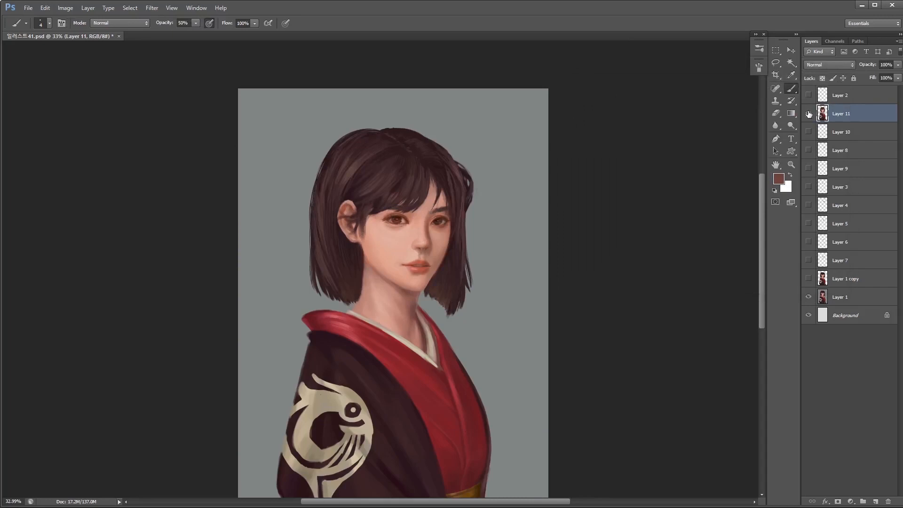
- Compare the repainted portrait with the original by switching Layer 11's visibility off and on
{"action": "left_click", "coordinate": [808, 114]}
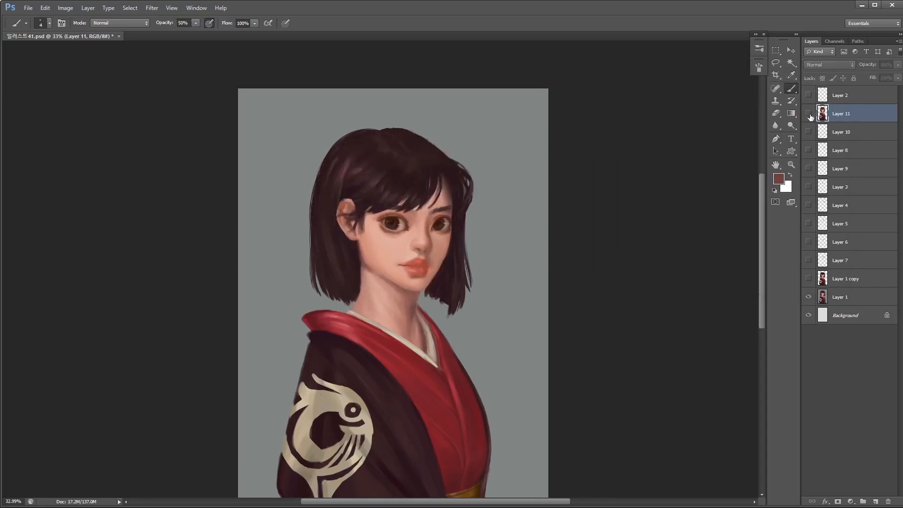
{"action": "left_click", "coordinate": [811, 115]}
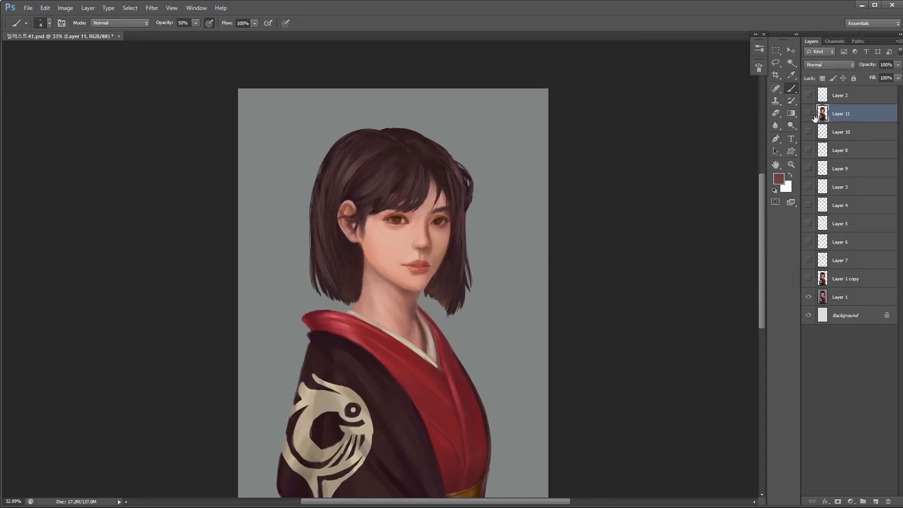
{"action": "left_click", "coordinate": [811, 112]}
{"action": "left_click_drag", "start_coordinate": [442, 279], "coordinate": [455, 262]}
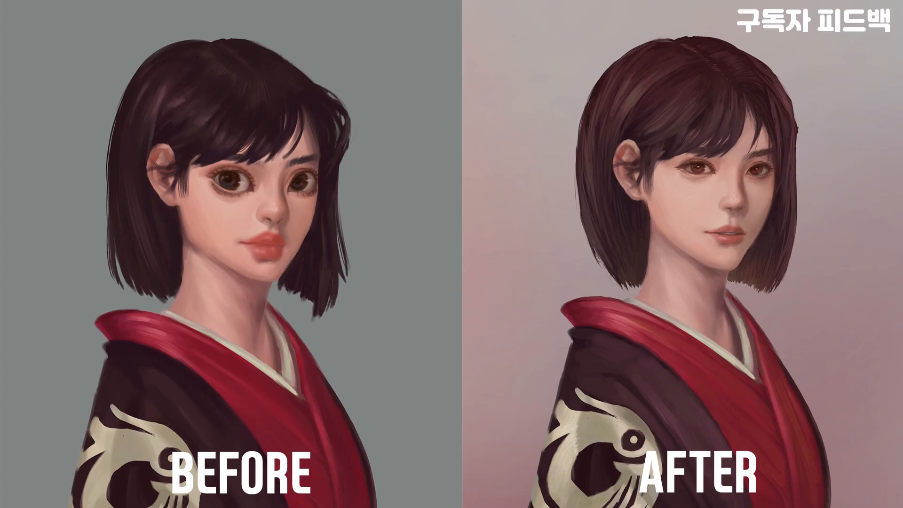